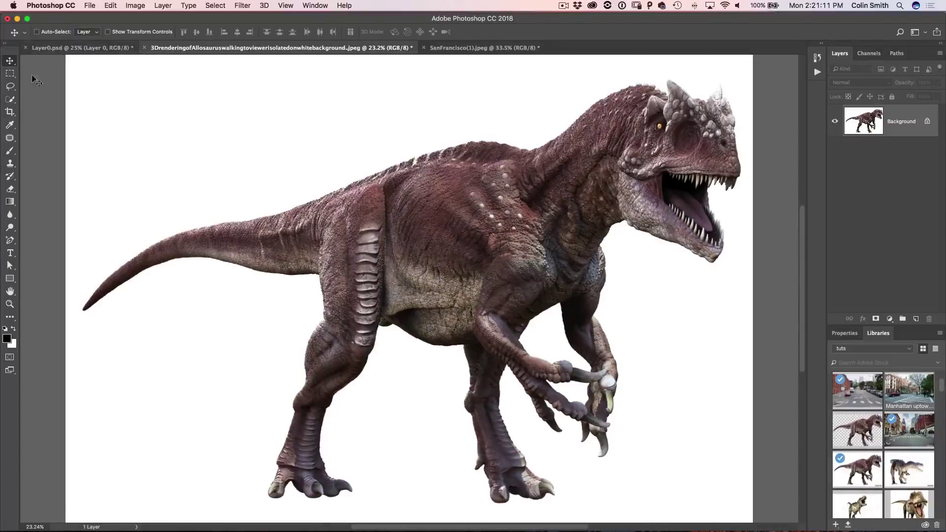
Select the white background around the Allosaurus with Quick Selection and mask it out so only the dinosaur remains
key(w)
mouse_move(577, 56)
mouse_down()
mouse_move(562, 70)
mouse_move(180, 152)
mouse_move(86, 341)
mouse_move(129, 361)
mouse_up()
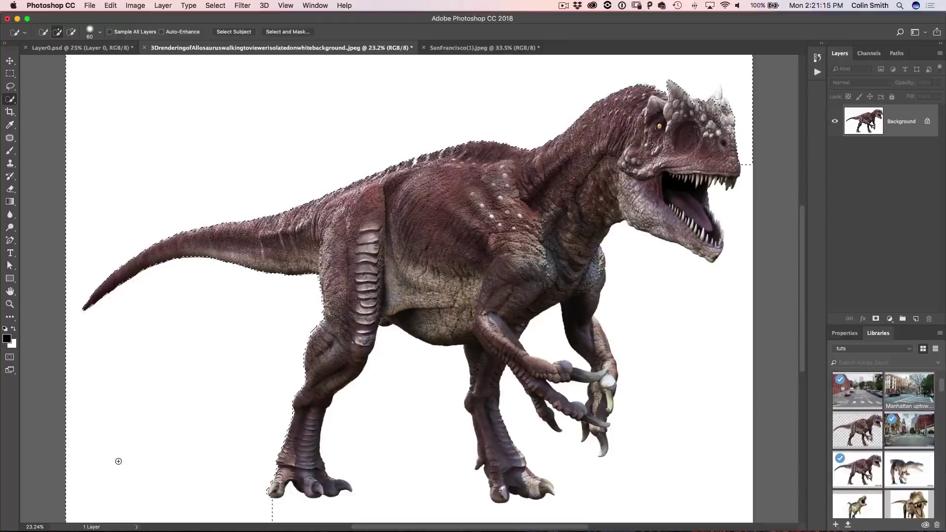
mouse_move(377, 410)
mouse_down()
mouse_move(401, 385)
mouse_move(372, 478)
mouse_move(448, 450)
mouse_move(587, 449)
mouse_move(659, 460)
mouse_up()
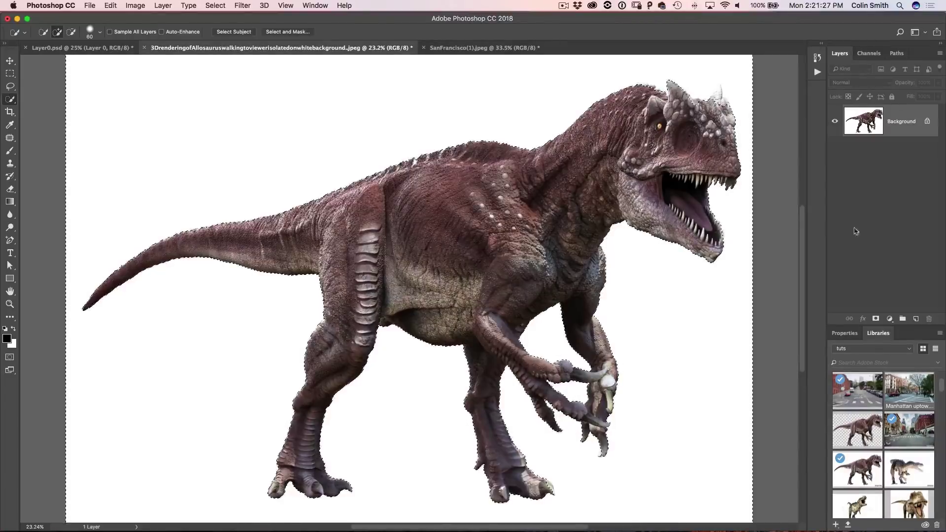
click(876, 319)
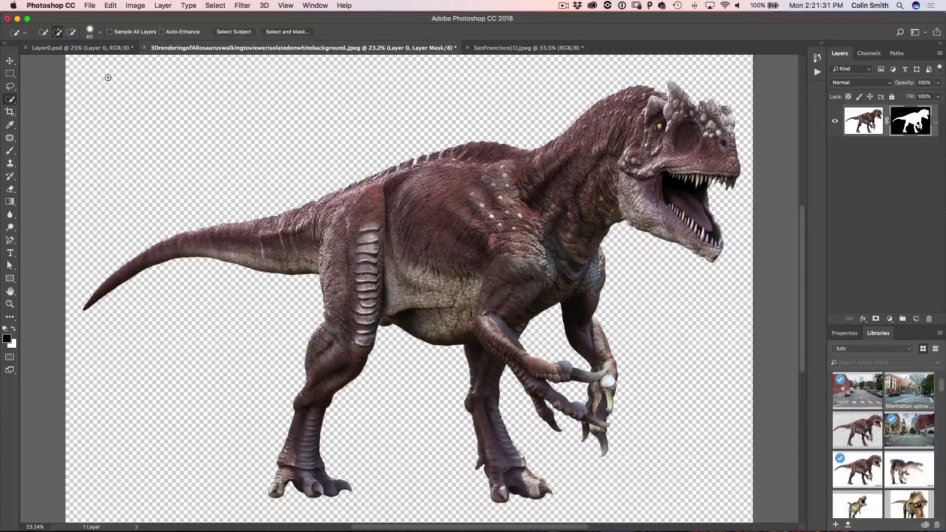
Switch to the Layer0.psd document, activate the Move tool and close the masked Allosaurus JPEG
click(110, 48)
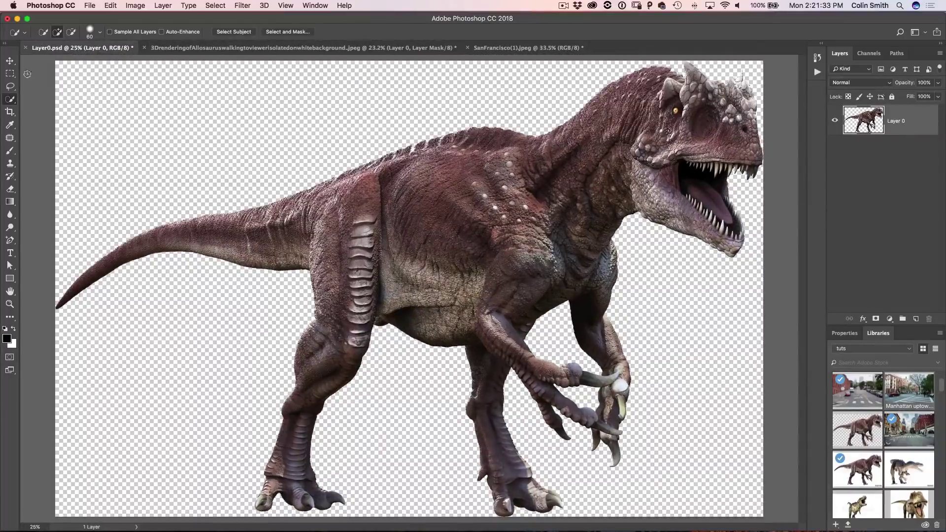
click(10, 60)
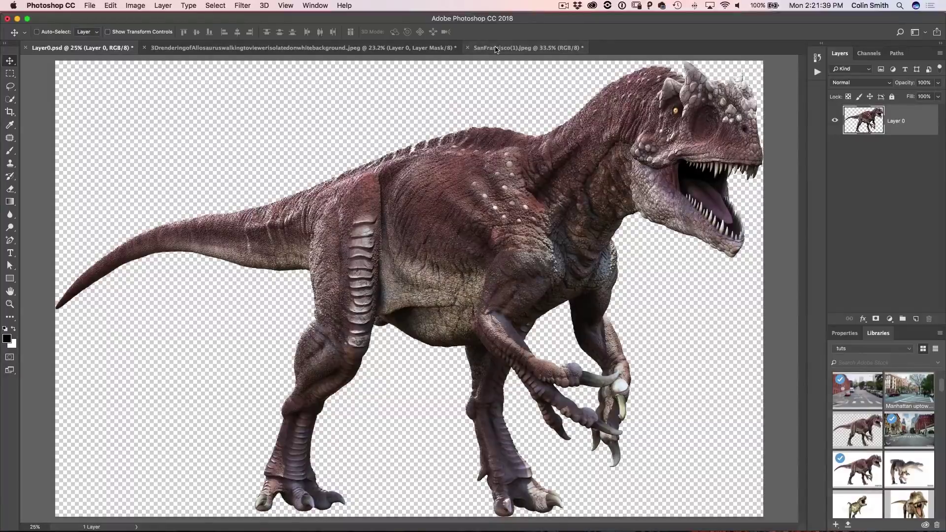
click(148, 47)
click(438, 182)
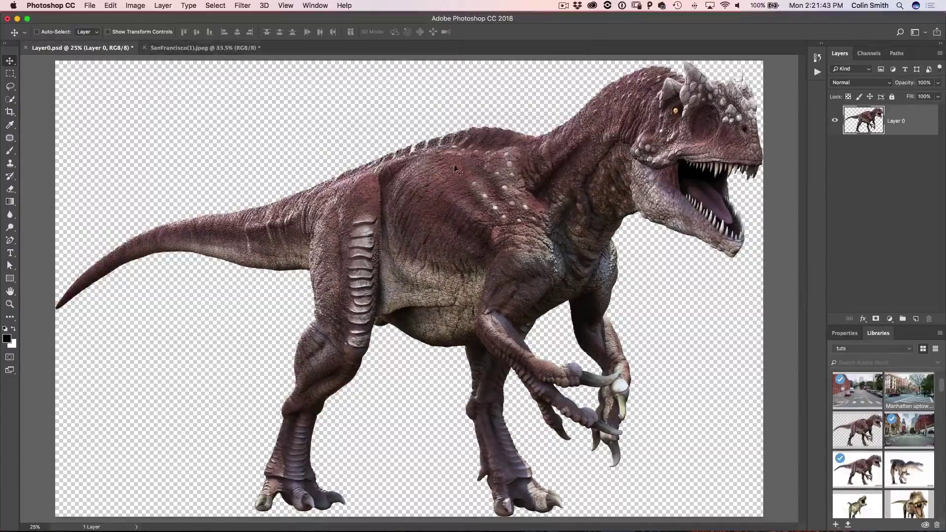
Copy the cut-out dinosaur into the San Francisco street photo and scale it to about 53.93%, placing its feet on the crosswalk
drag(465, 158, 228, 50)
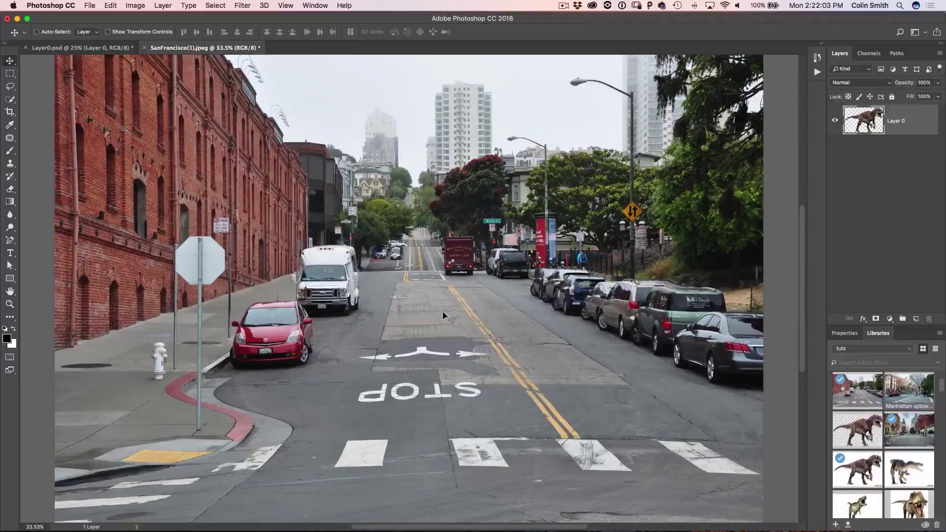
drag(443, 315, 444, 318)
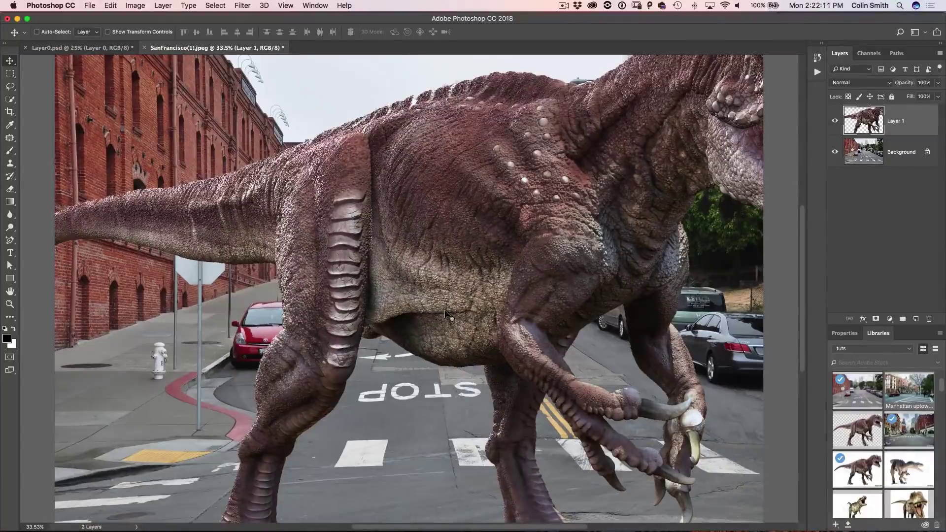
scroll(457, 274, down, 5)
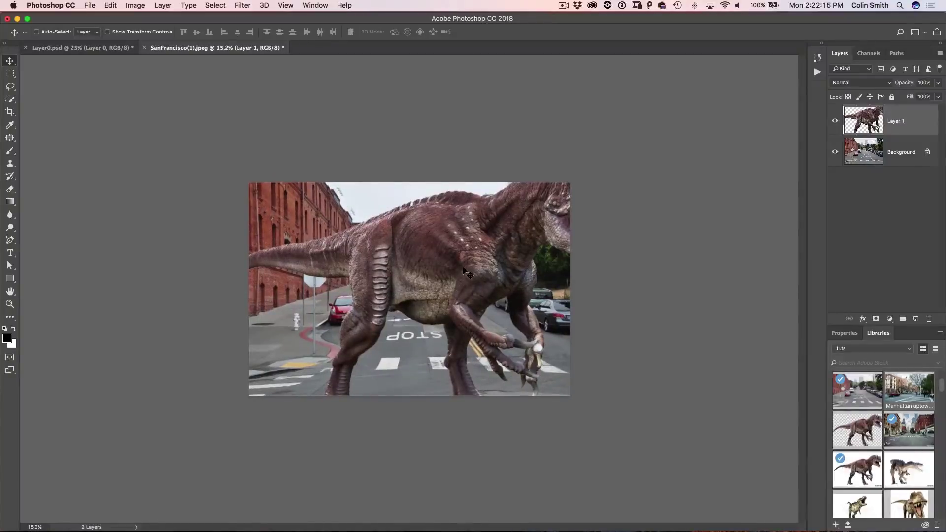
key(super)
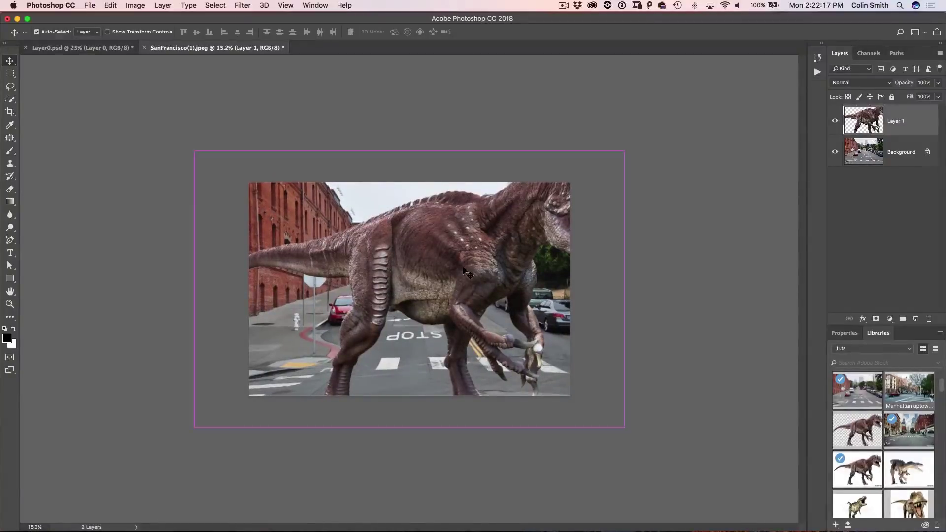
key(super+t)
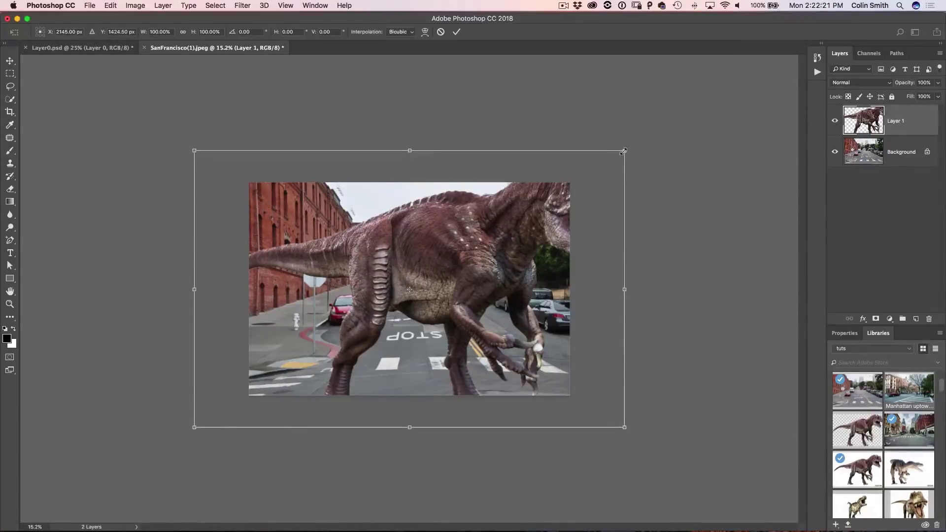
drag(623, 150, 535, 233)
drag(487, 262, 495, 266)
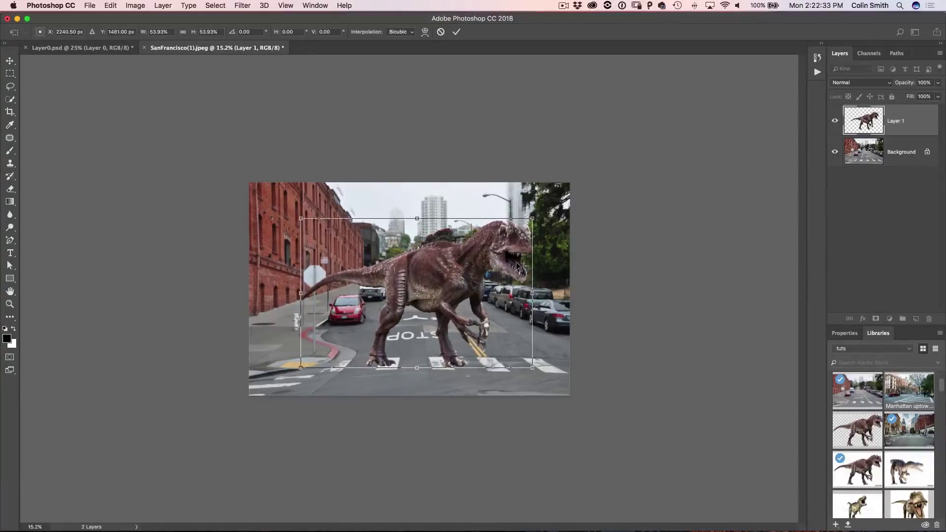
key(Return)
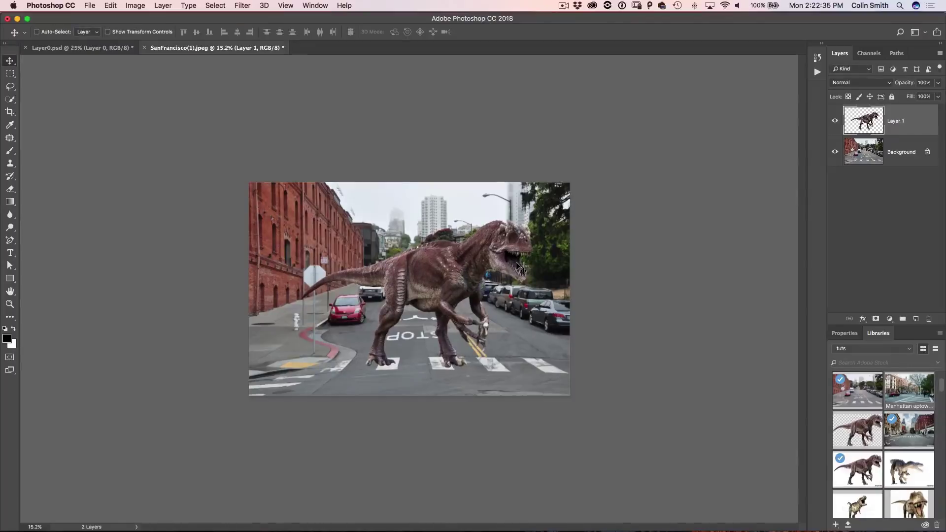
key(super+0)
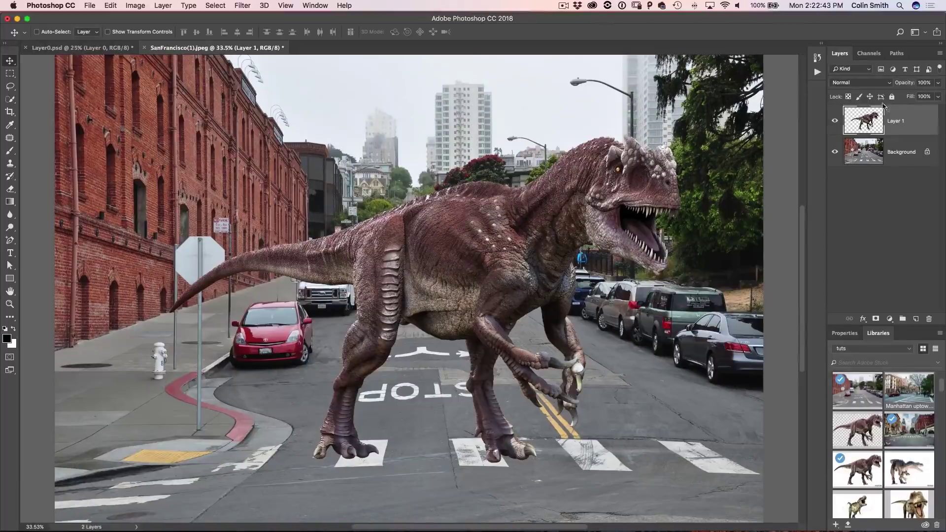
Add a new layer between the dinosaur and the street photo and fill it with white
click(915, 319)
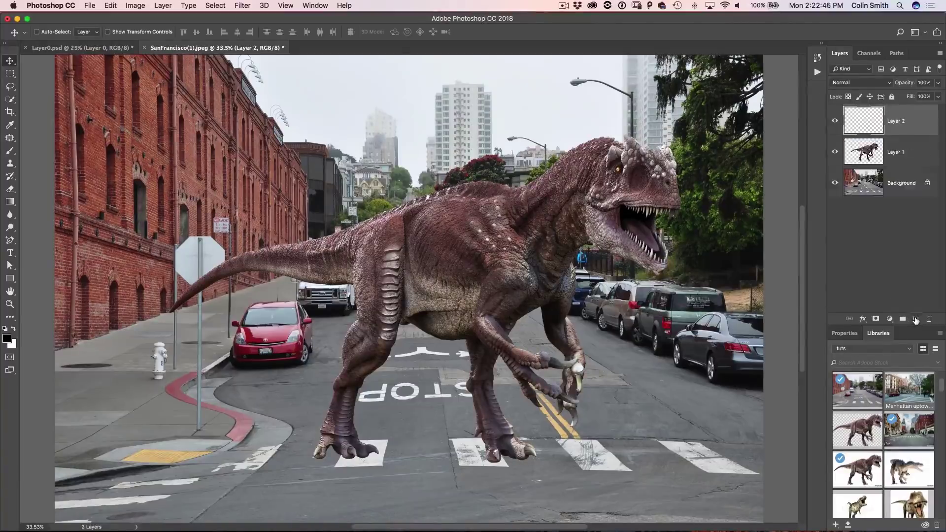
drag(915, 125, 906, 157)
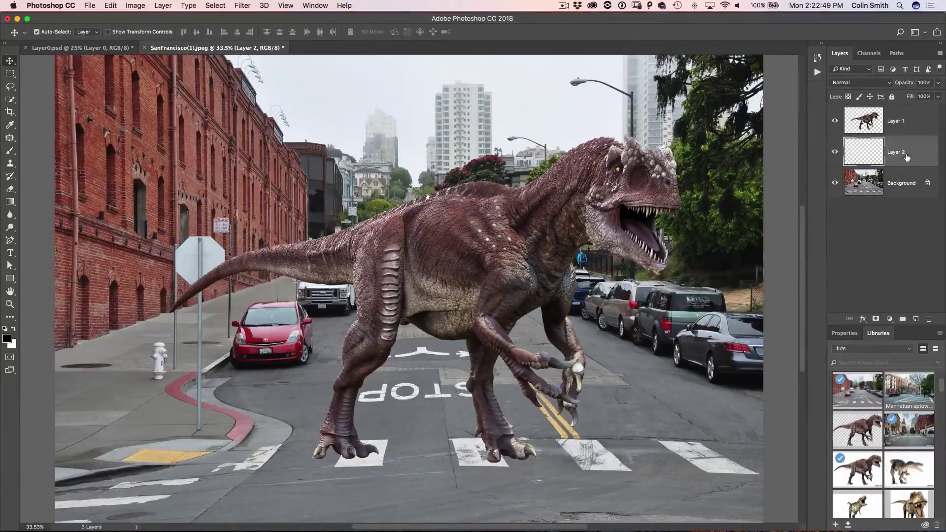
key(super+BackSpace)
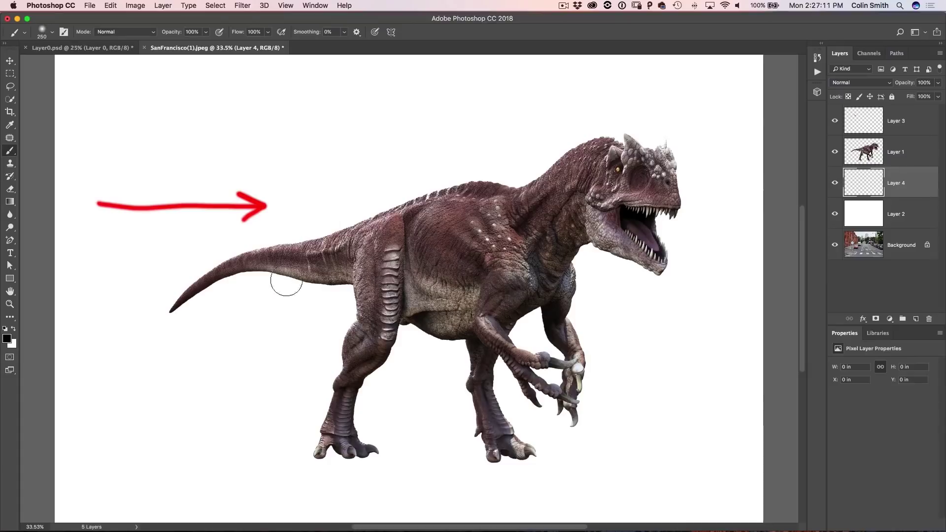
Paint soft black shadow strokes beside both feet and a black spot at the tail of the red arrow as the light source
drag(377, 446, 425, 446)
drag(525, 442, 610, 437)
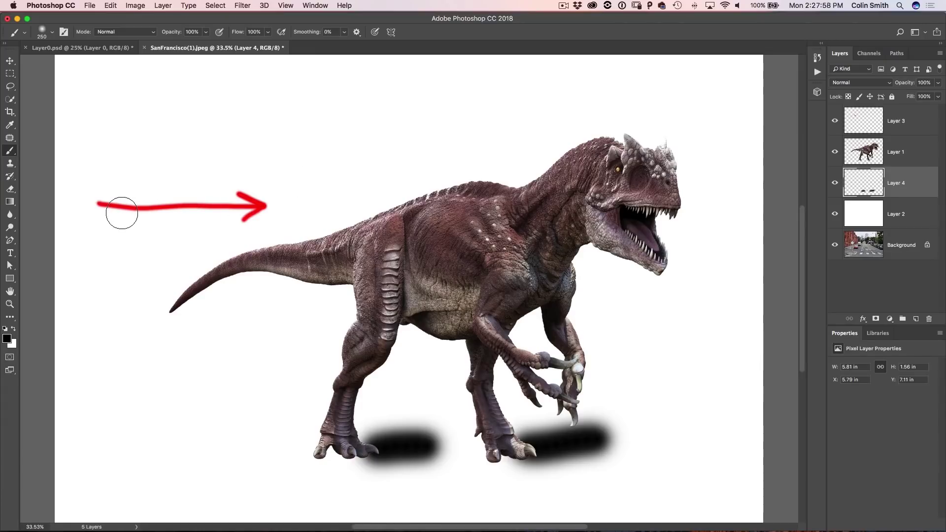
click(69, 205)
click(73, 205)
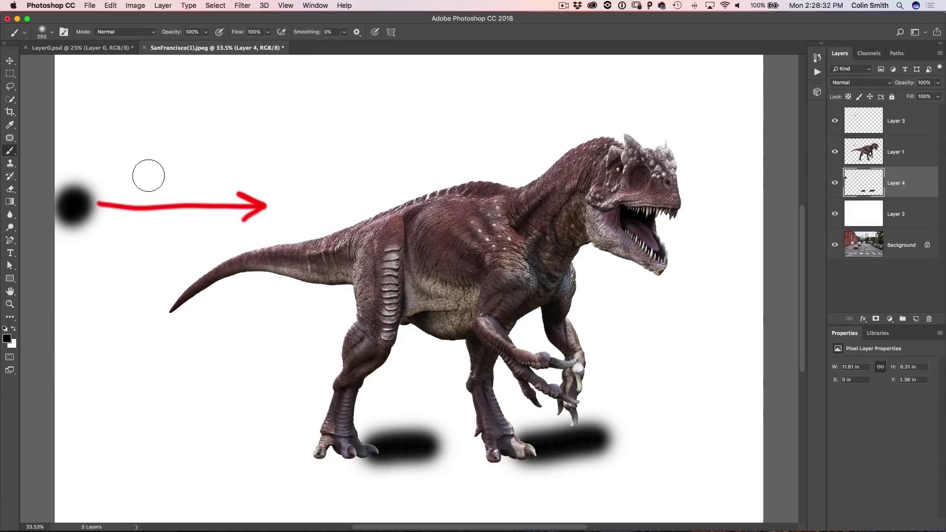
Set the foreground color to red and paint an arrow from the upper-left light direction with strokes along the dinosaur's back and tail
click(7, 338)
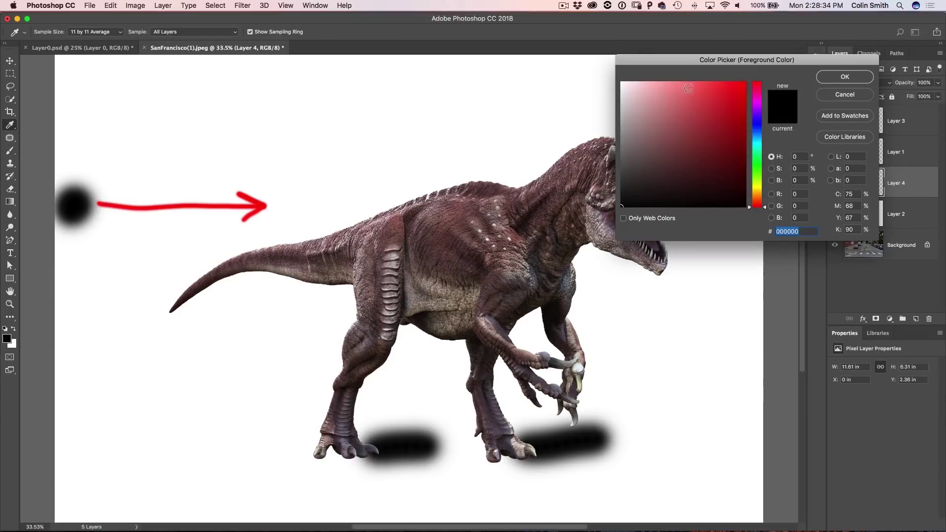
drag(685, 88, 775, 61)
click(830, 74)
mouse_move(95, 141)
mouse_down()
mouse_move(212, 214)
mouse_move(225, 178)
mouse_move(141, 245)
mouse_up()
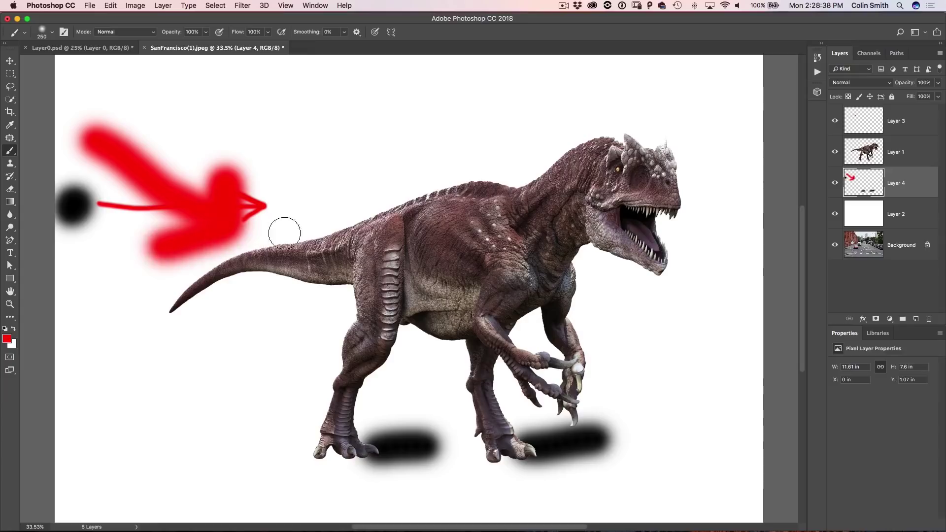
mouse_move(212, 232)
mouse_down()
mouse_move(192, 261)
mouse_move(355, 199)
mouse_move(578, 155)
mouse_move(529, 184)
mouse_up()
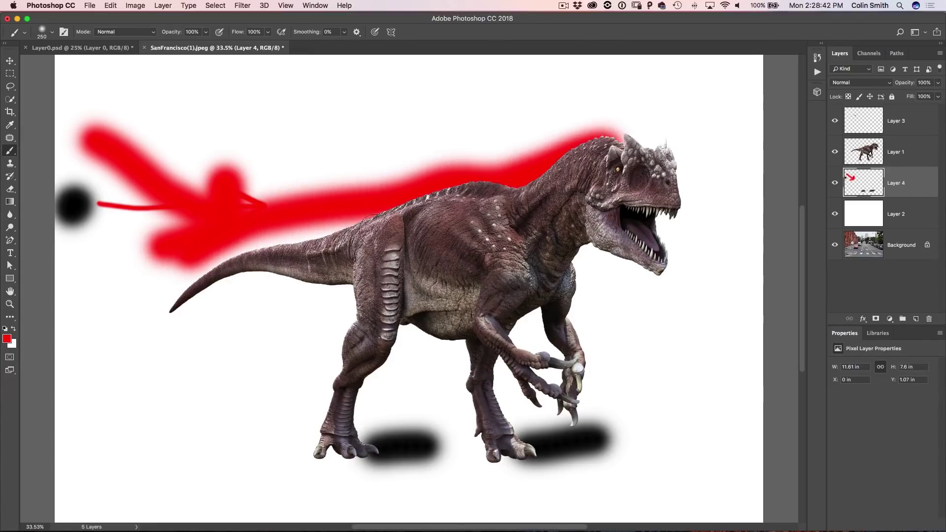
drag(389, 224, 266, 261)
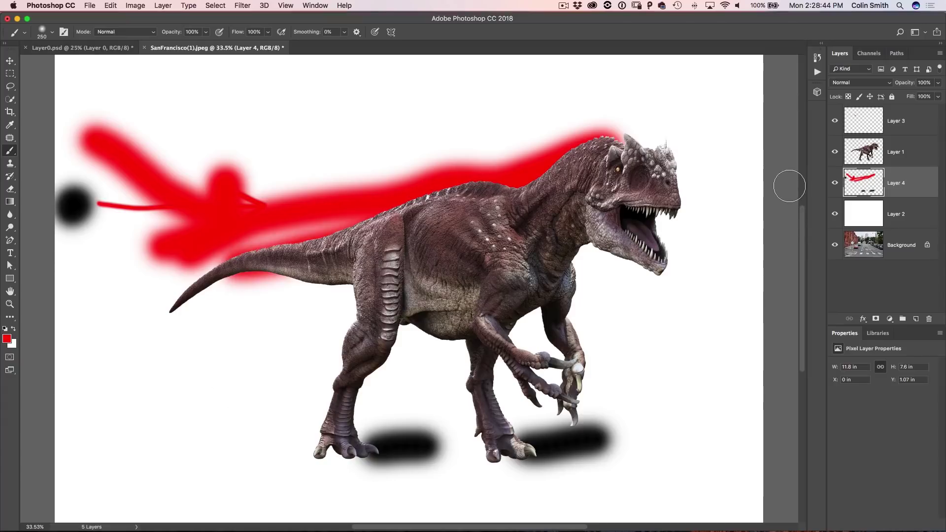
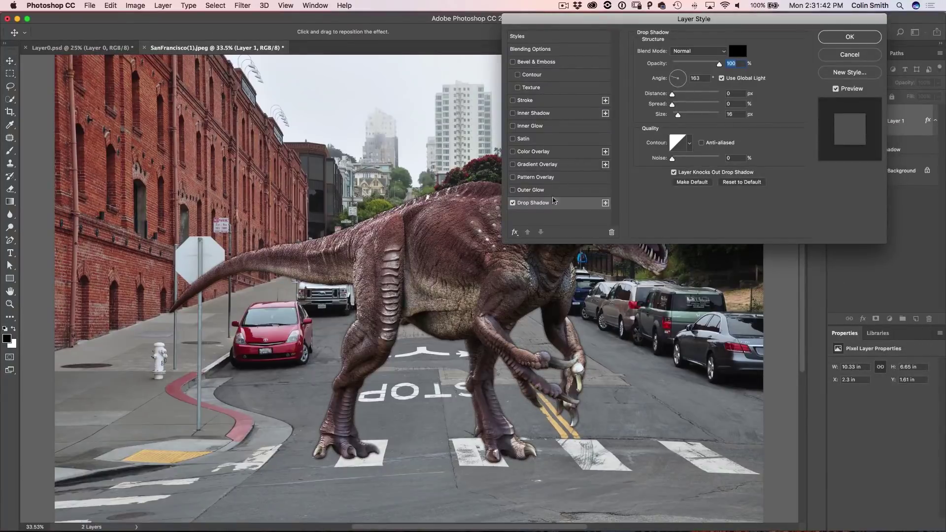
Offset the dinosaur's drop shadow to an 8° angle and 318 px distance, and test its edge softness at sizes 0 and 16 px
drag(385, 381, 350, 387)
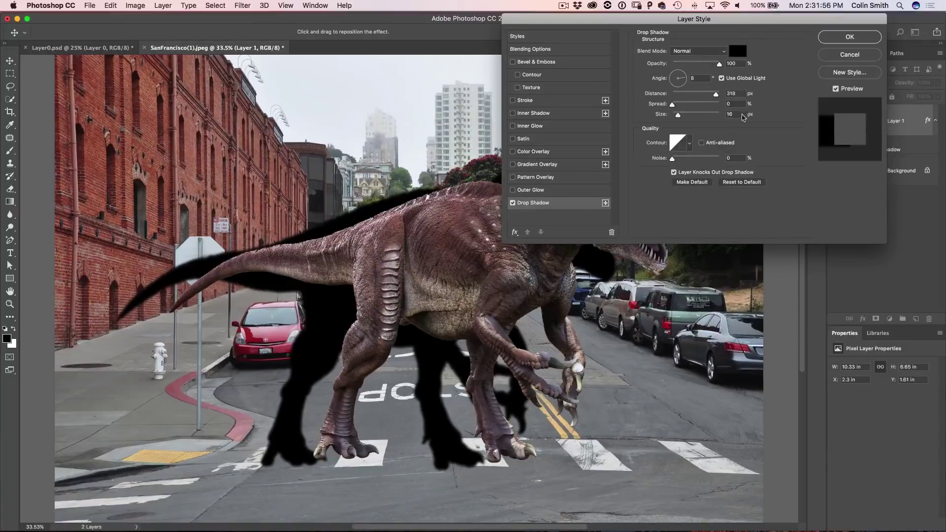
drag(679, 114, 671, 115)
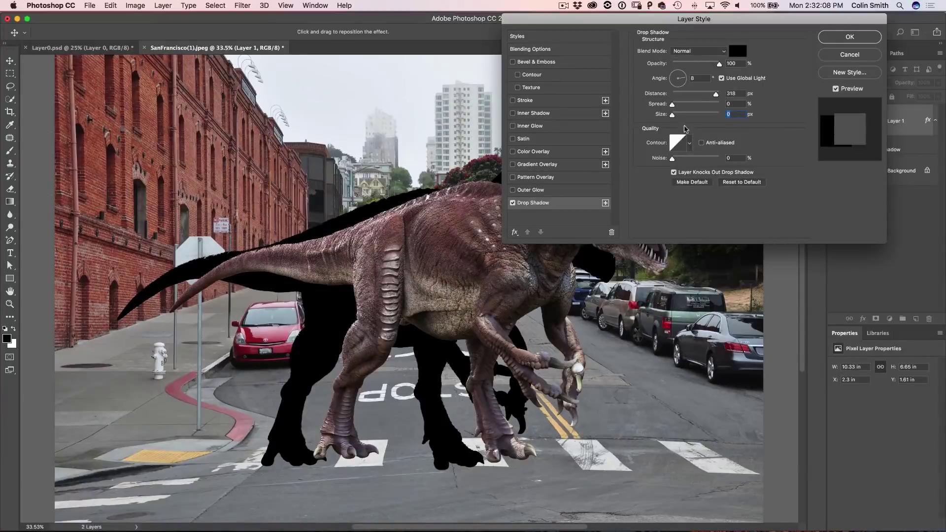
drag(675, 117, 679, 117)
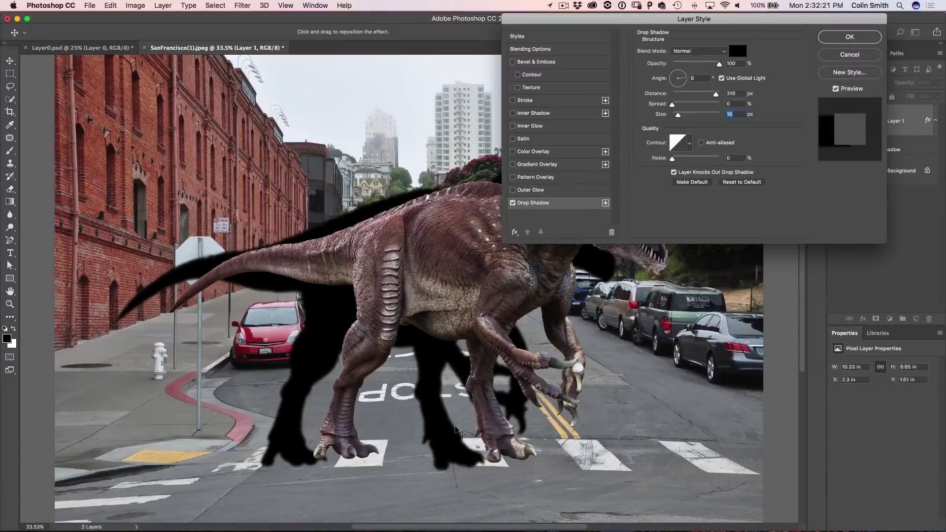
Set the dinosaur's drop shadow to a 0° angle and 0 px distance, and apply the layer style
drag(635, 24, 694, 231)
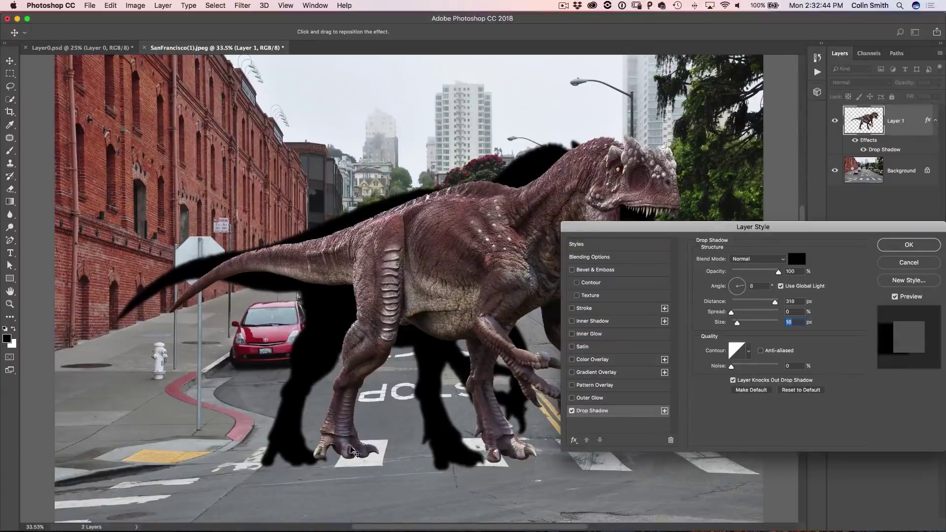
drag(354, 451, 446, 426)
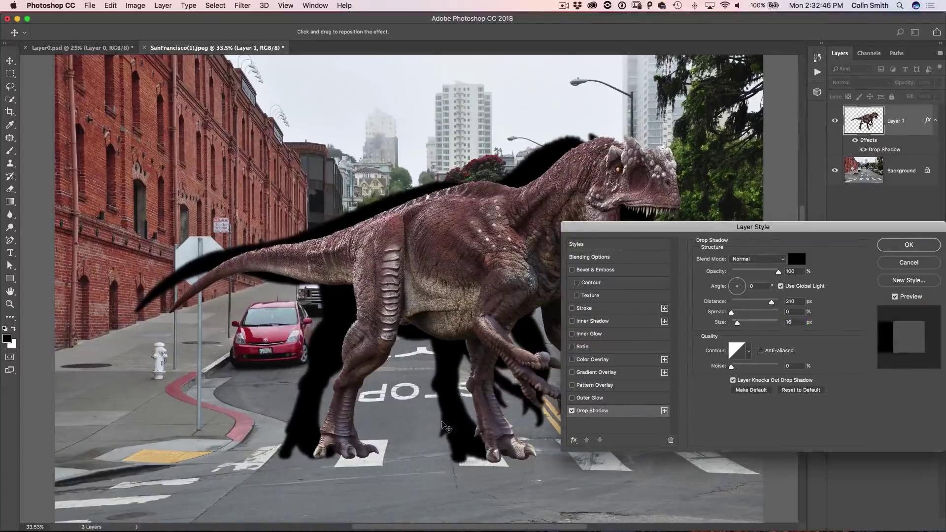
drag(772, 301, 729, 303)
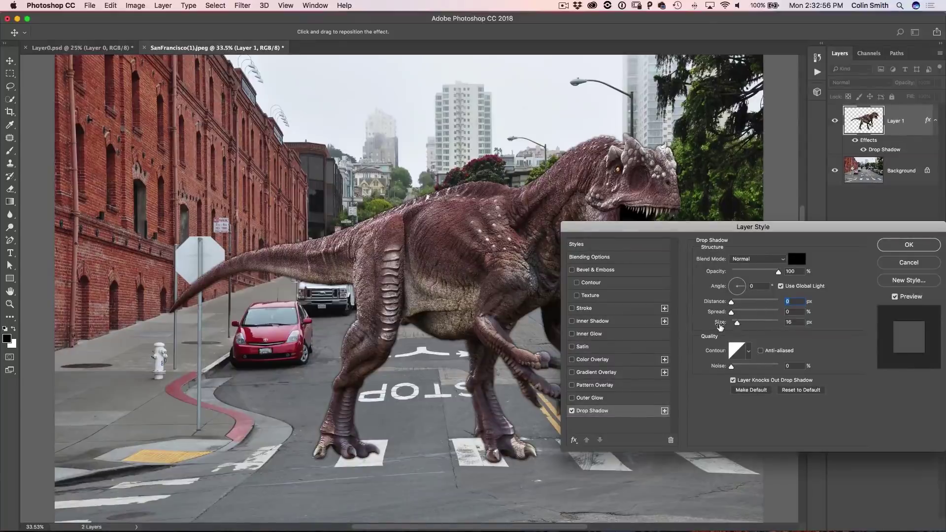
click(899, 244)
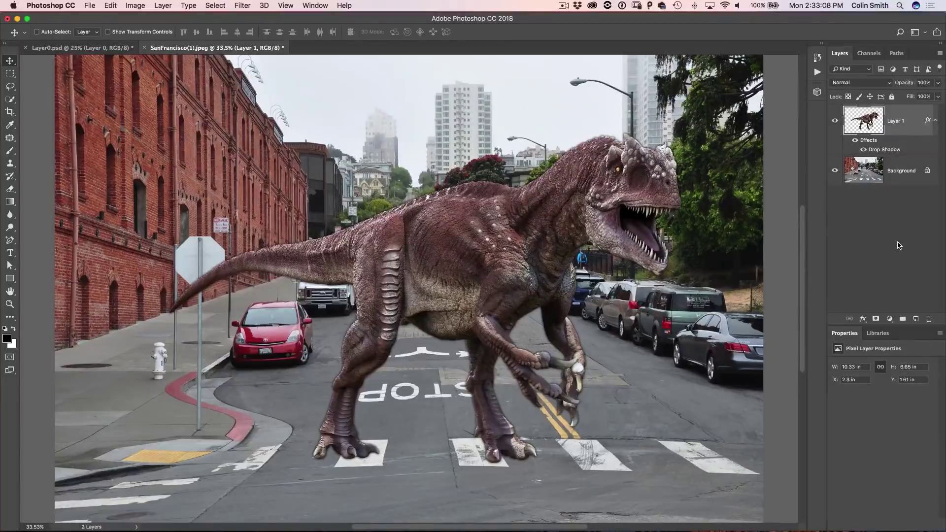
Convert the dinosaur's drop shadow into its own layer and hide the dinosaur layer
right_click(879, 151)
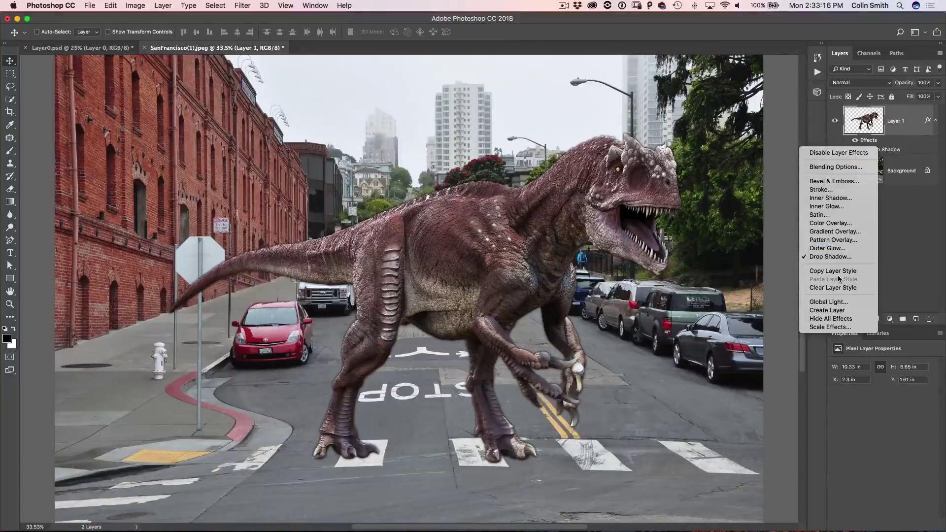
click(839, 310)
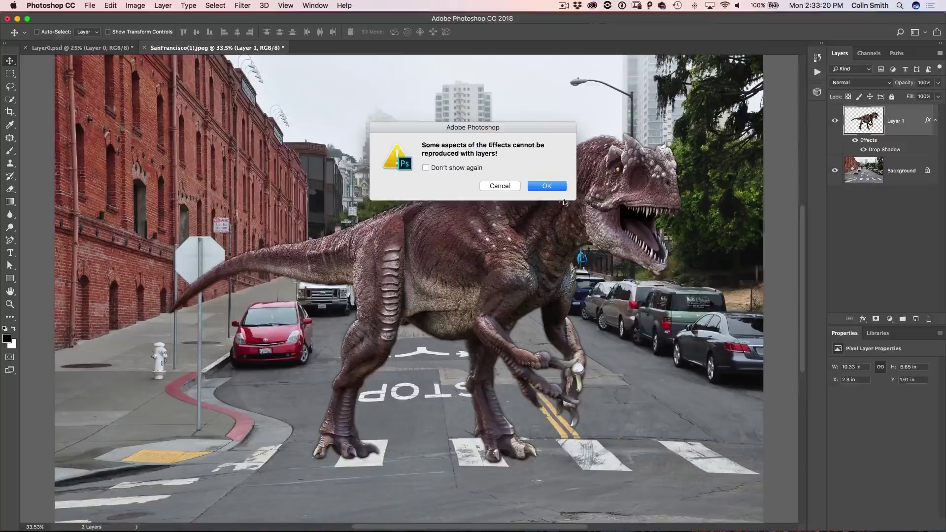
click(556, 188)
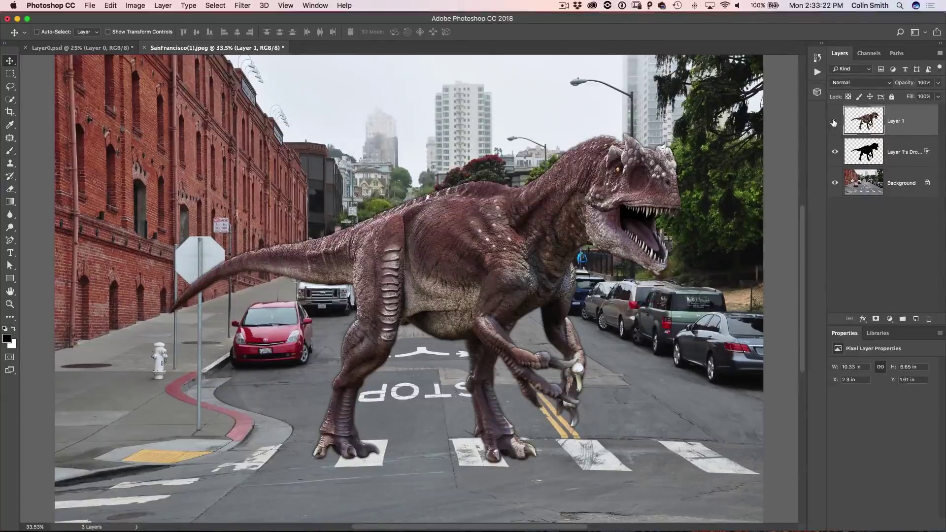
click(834, 121)
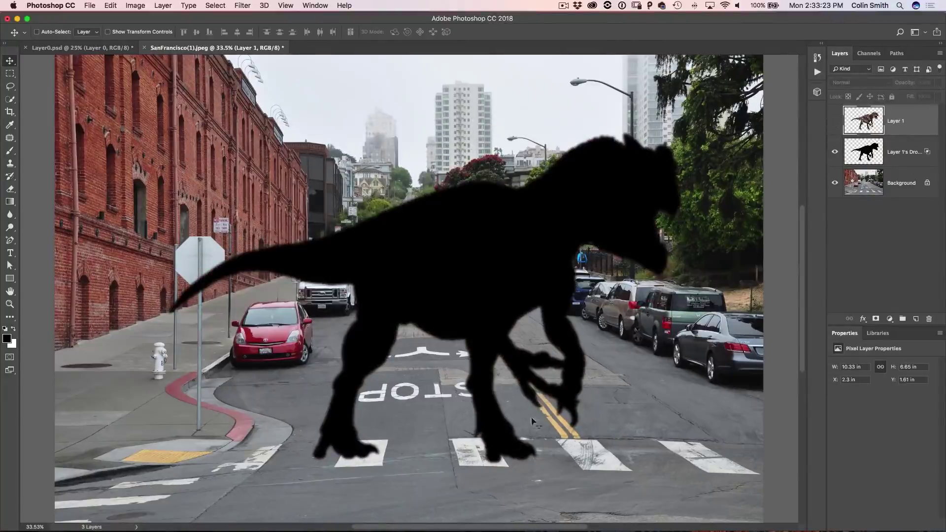
Show the dinosaur layer again and distort its drop shadow layer by the upper corners so the shadow lies flat on the road
click(835, 122)
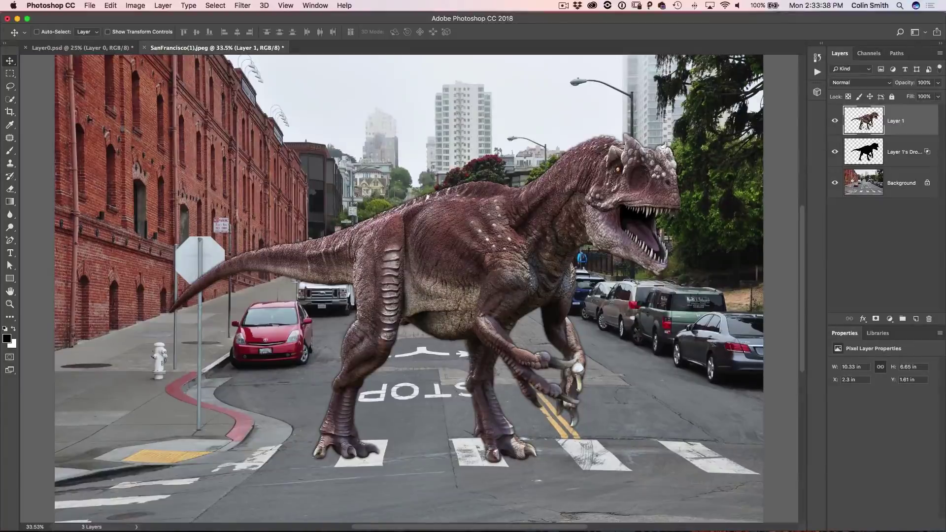
click(864, 148)
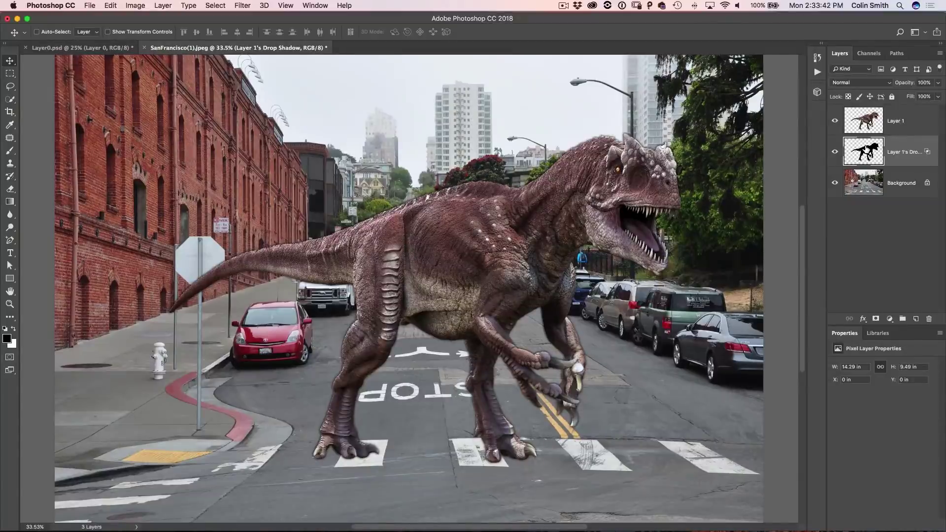
key(ctrl+t)
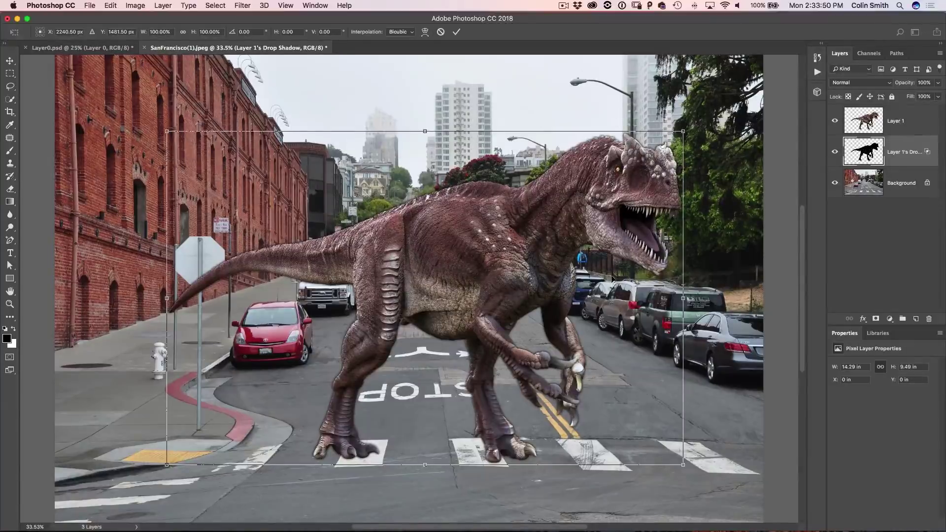
right_click(610, 269)
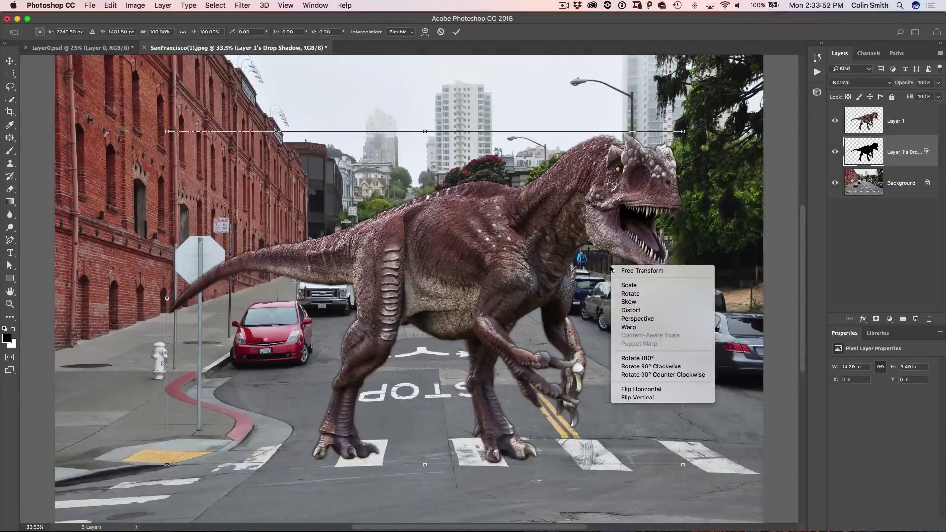
click(644, 311)
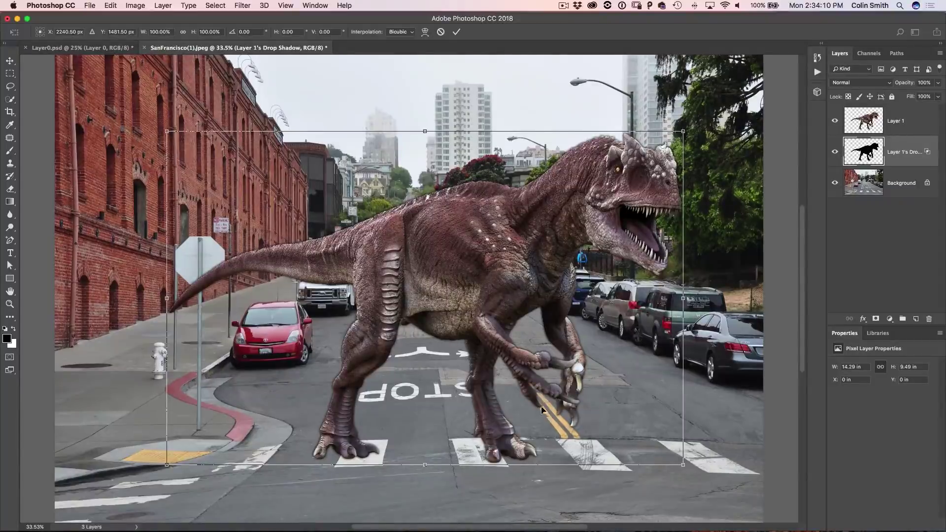
drag(167, 132, 291, 187)
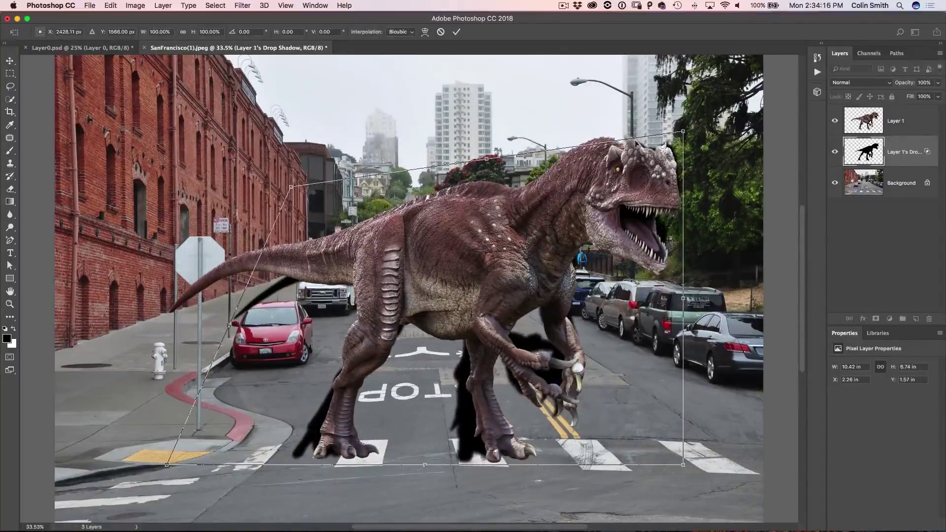
drag(683, 131, 643, 282)
drag(291, 188, 319, 380)
drag(643, 282, 632, 380)
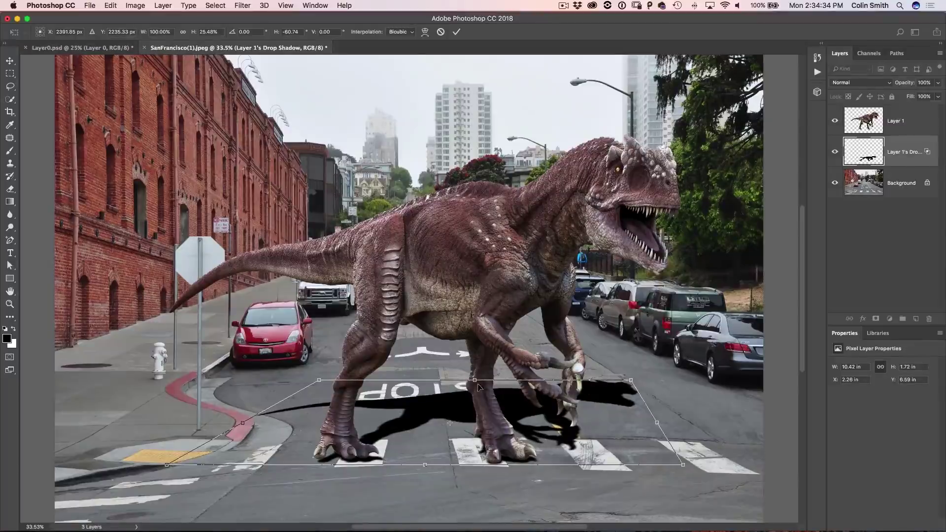
Fine-tune the distorted shadow so it meets the dinosaur's feet and stretches farther up the road, and apply the transform
mouse_move(475, 381)
mouse_down()
mouse_move(466, 383)
mouse_move(481, 380)
mouse_up()
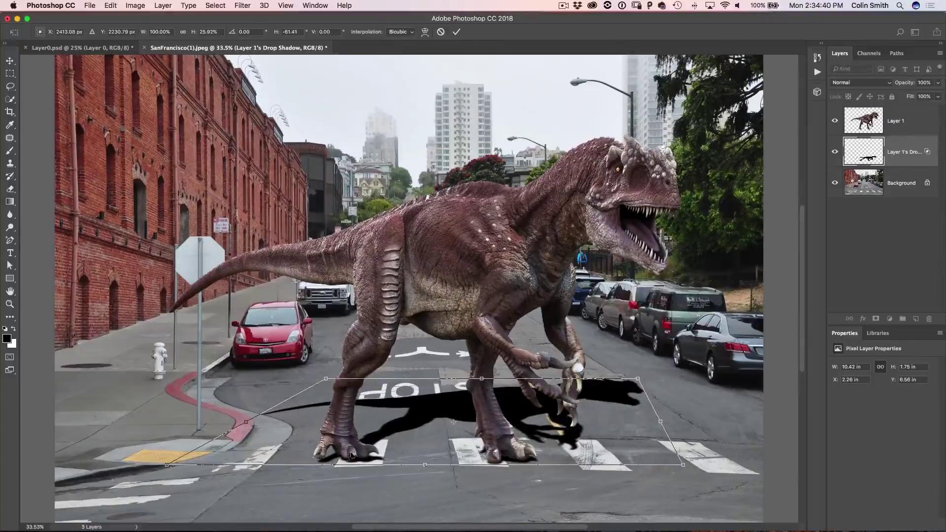
drag(352, 452, 351, 448)
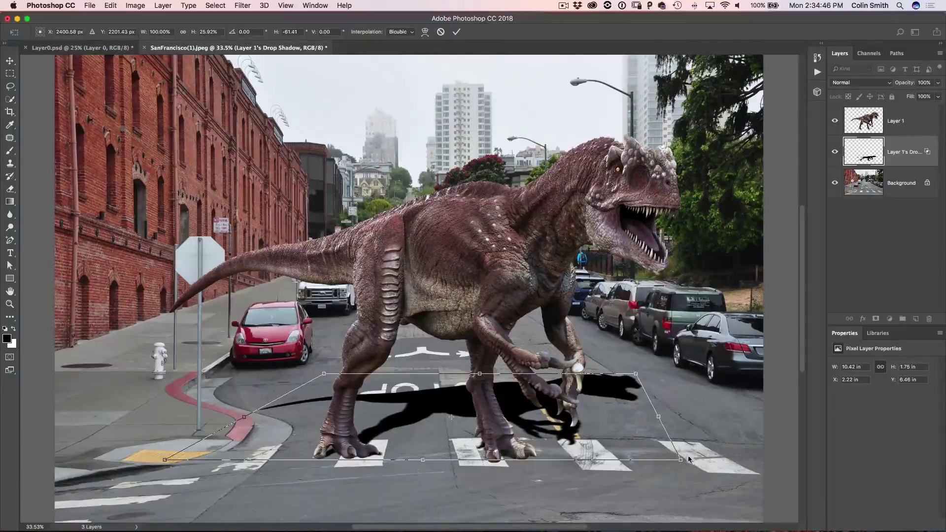
drag(681, 461, 677, 460)
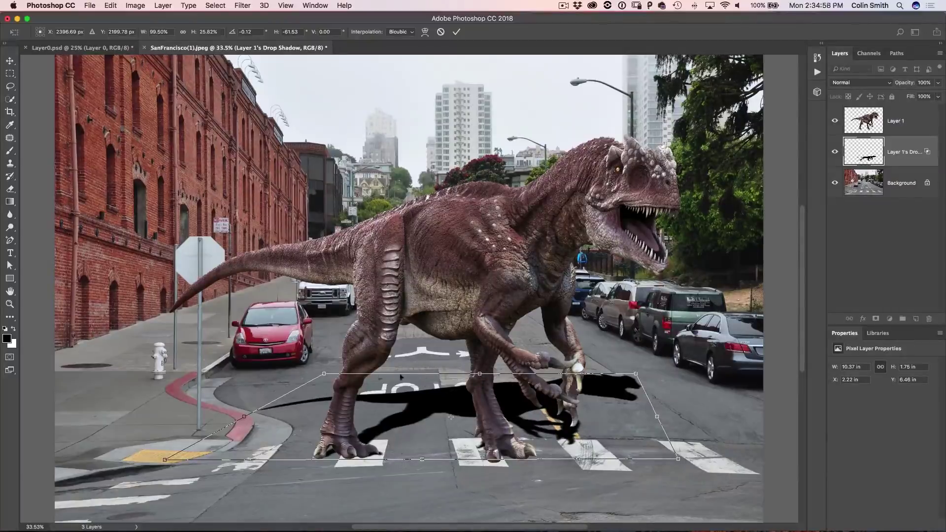
drag(324, 375, 341, 339)
drag(636, 373, 626, 347)
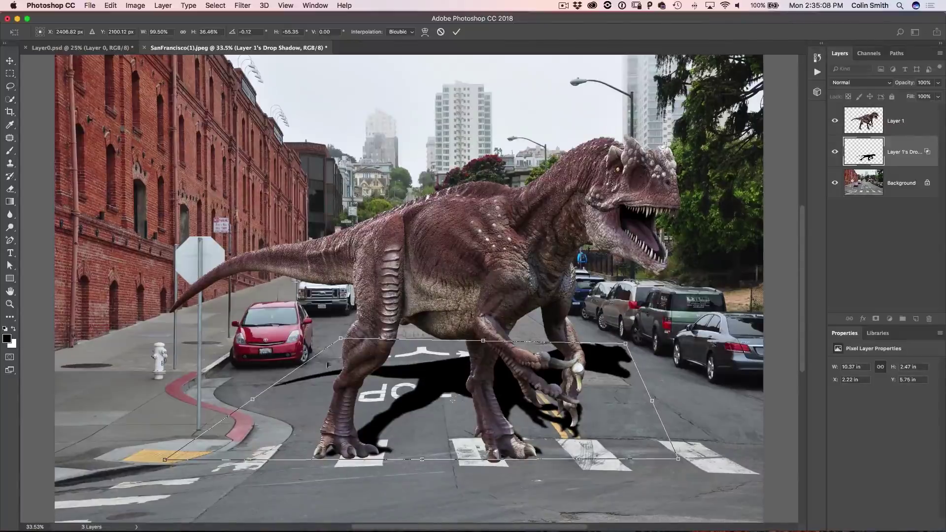
drag(165, 460, 143, 462)
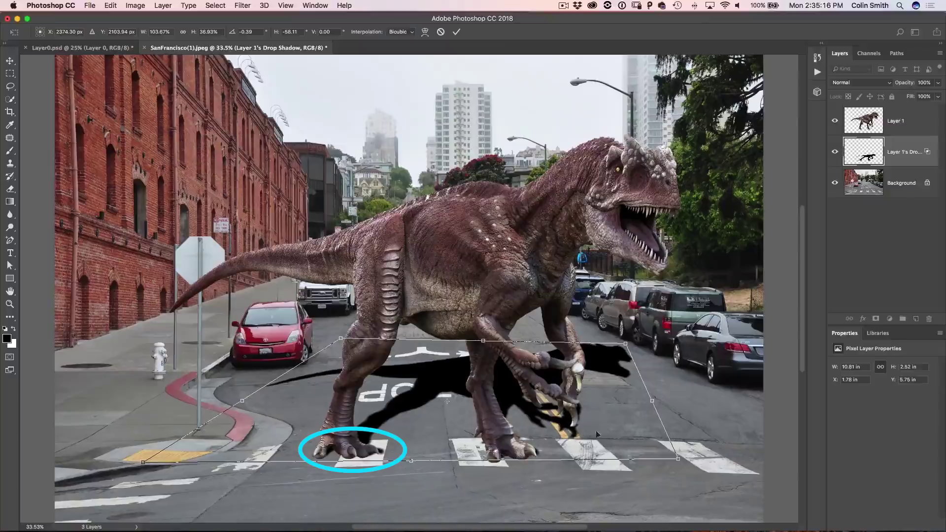
drag(677, 459, 677, 460)
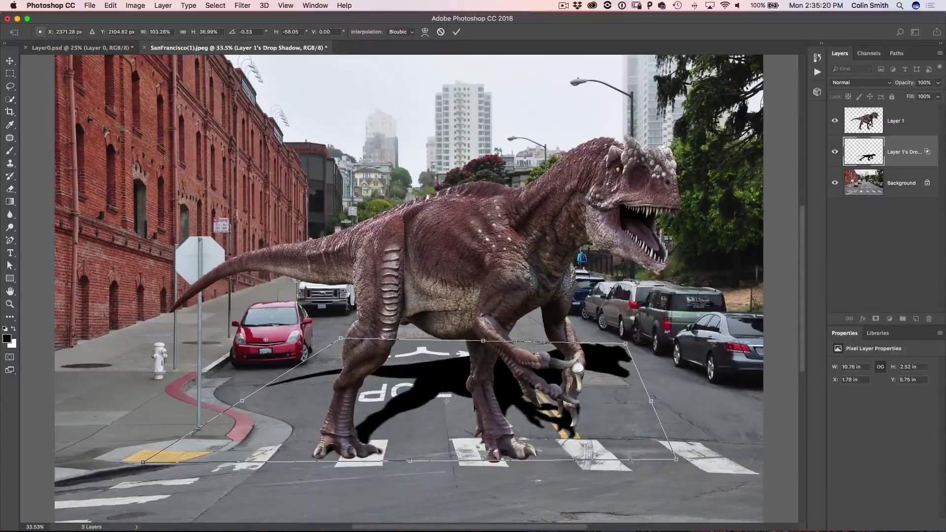
key(Return)
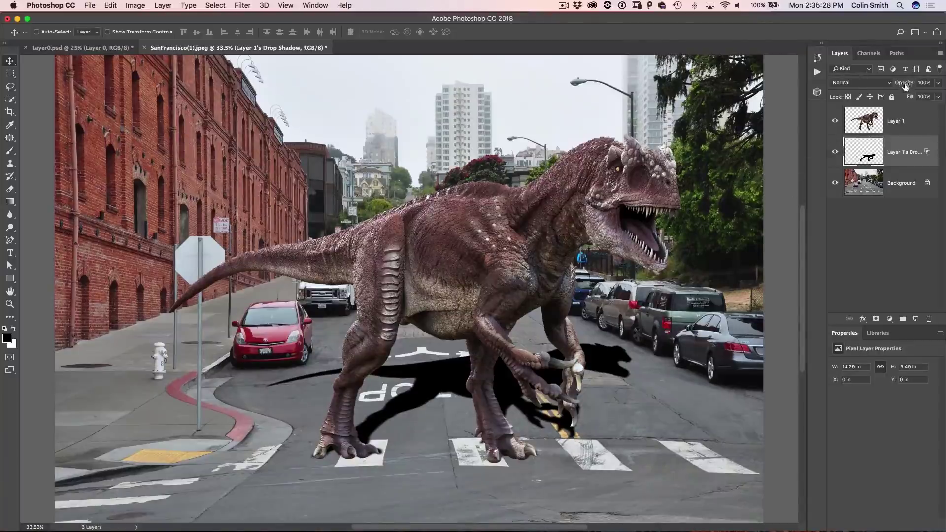
Try lowering the drop shadow layer's opacity to 82%
drag(907, 86, 898, 89)
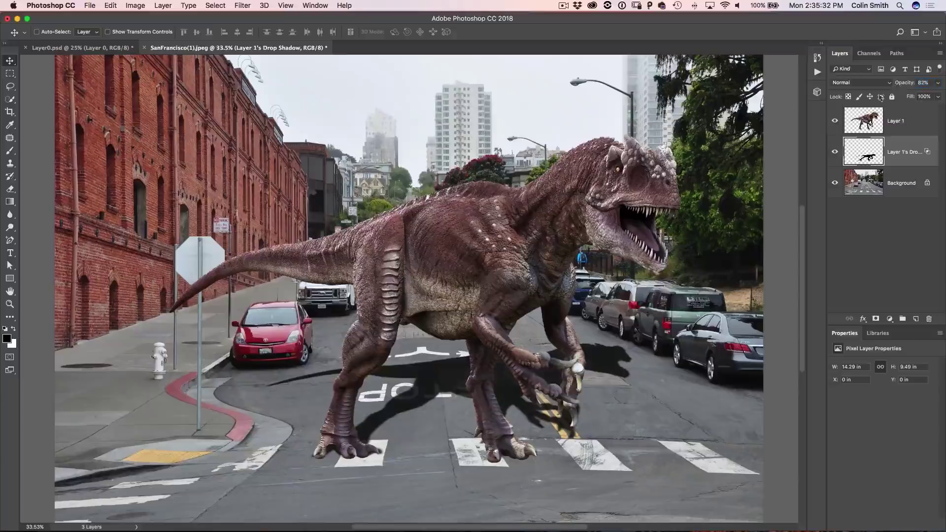
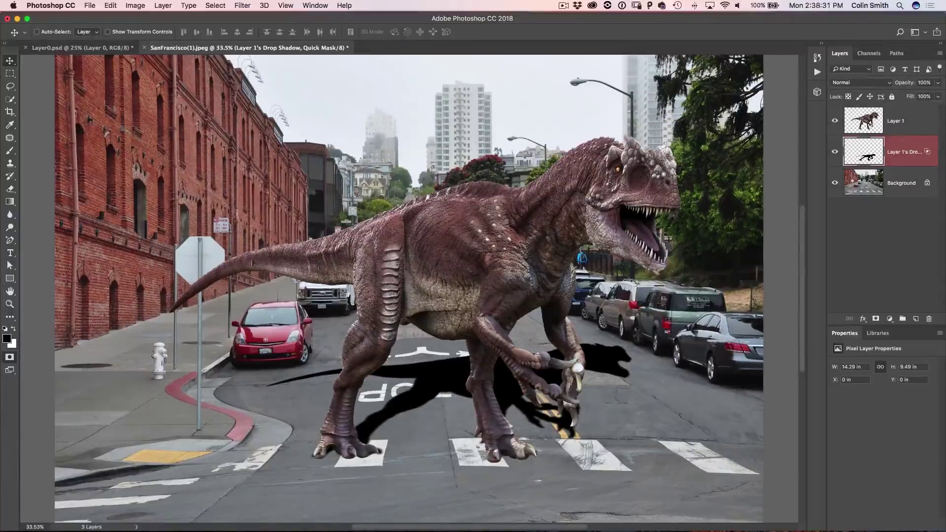
Draw a linear black-to-white gradient in Quick Mask from just above the dinosaur's feet up past the shadow, and turn the mask into a selection
click(22, 205)
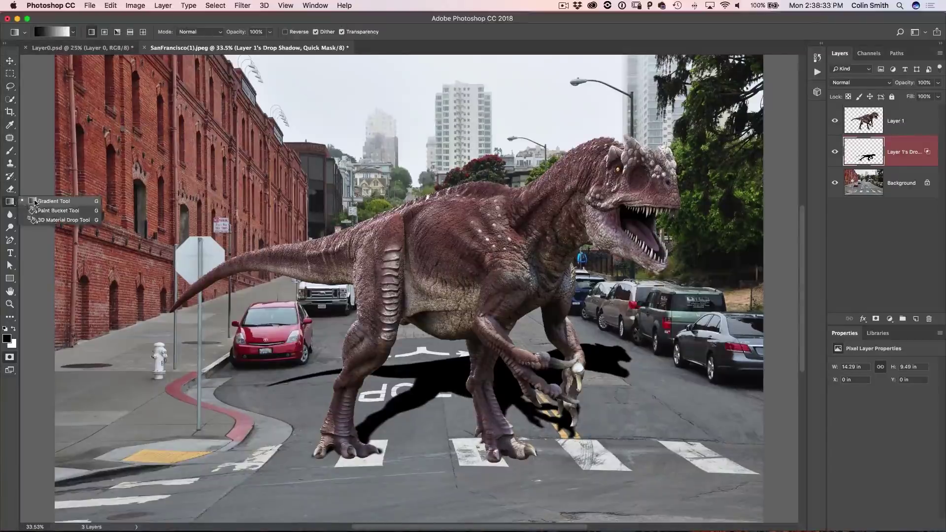
click(37, 202)
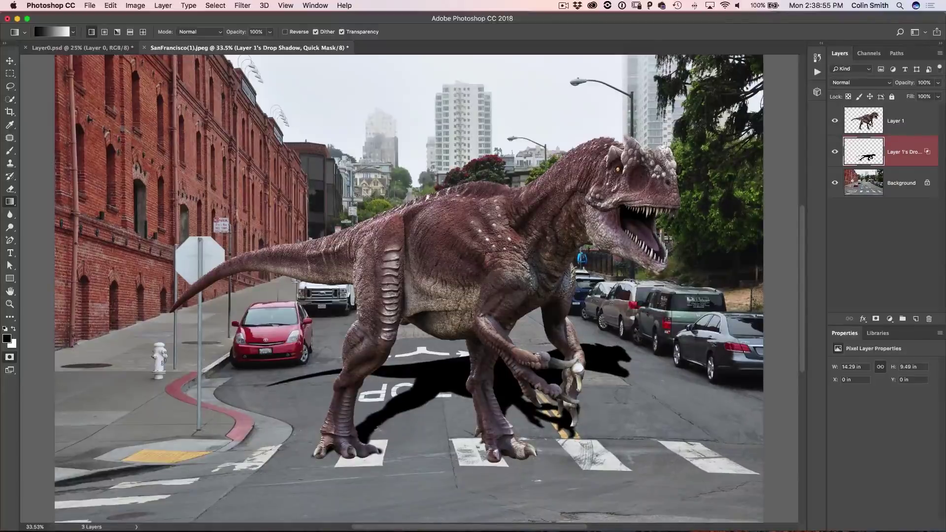
drag(376, 435, 380, 341)
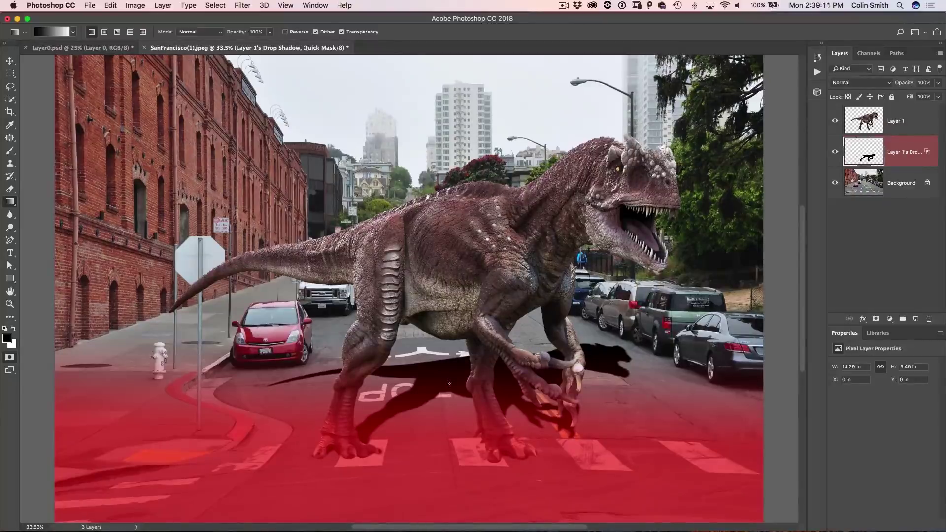
key(q)
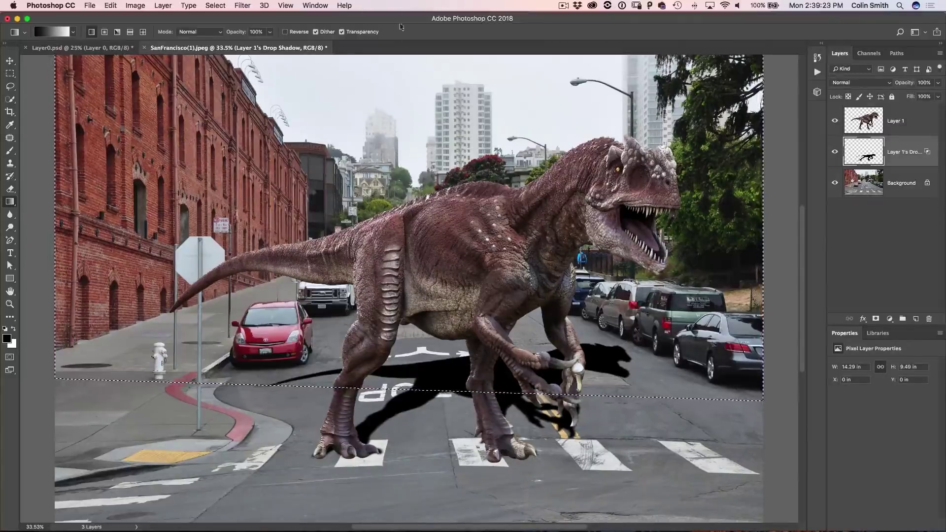
click(217, 6)
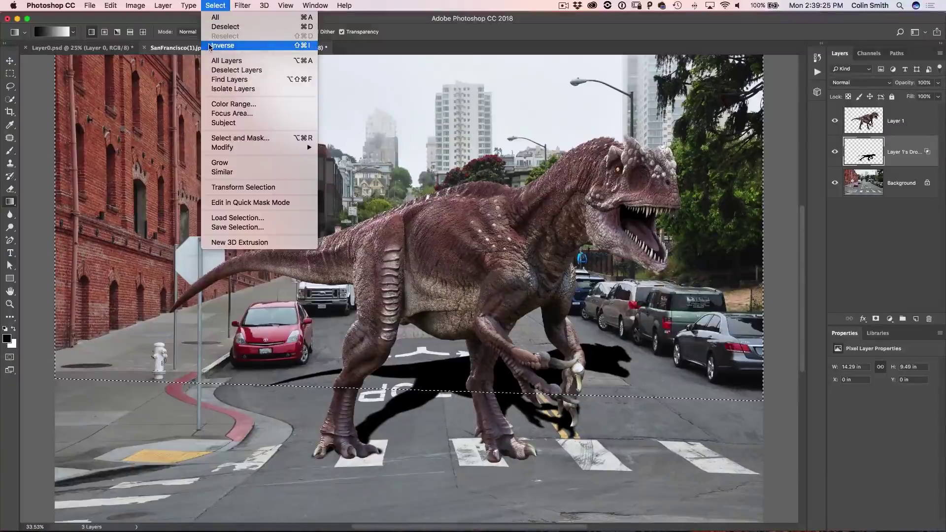
click(377, 4)
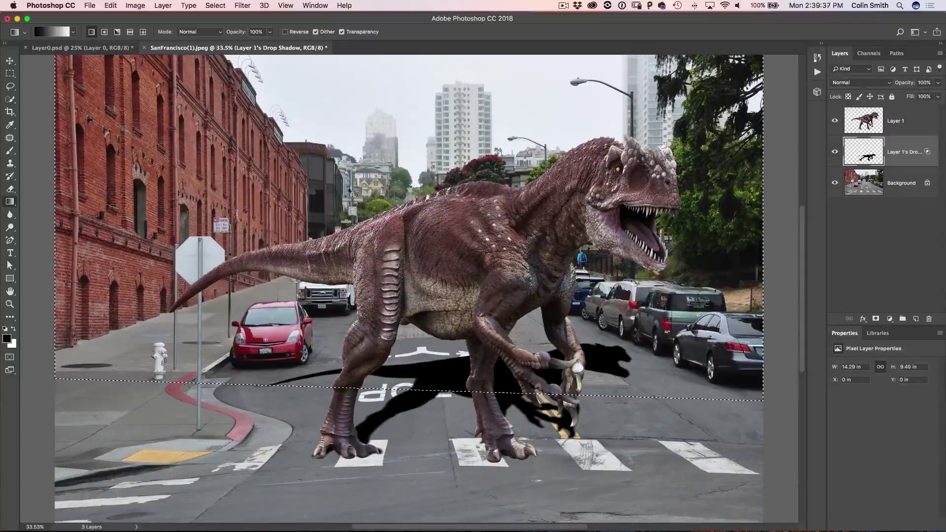
Apply a Gaussian Blur with a 19.0-pixel radius to the selected far part of the shadow
click(242, 5)
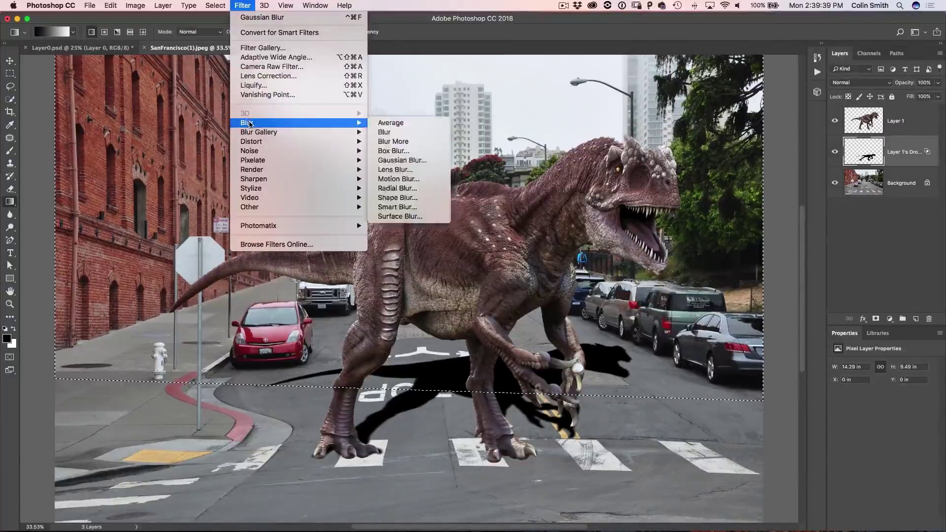
mouse_move(360, 123)
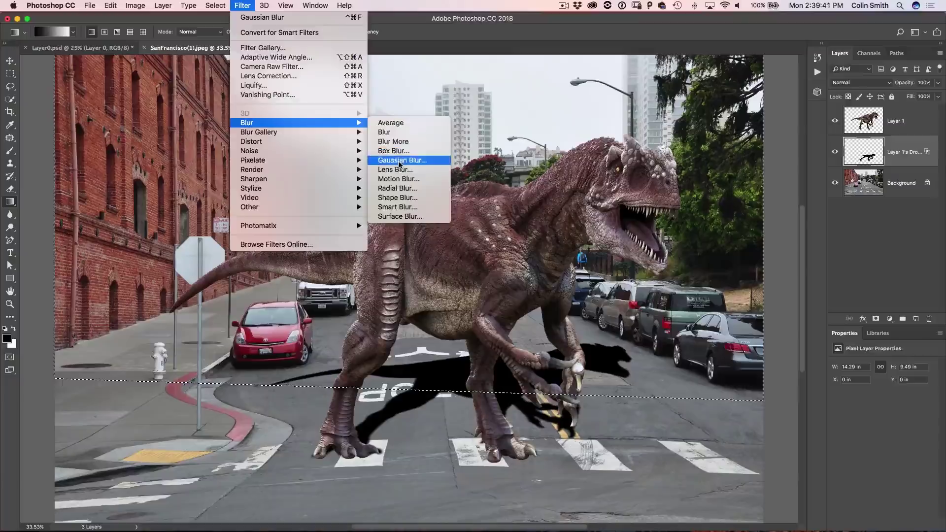
click(402, 160)
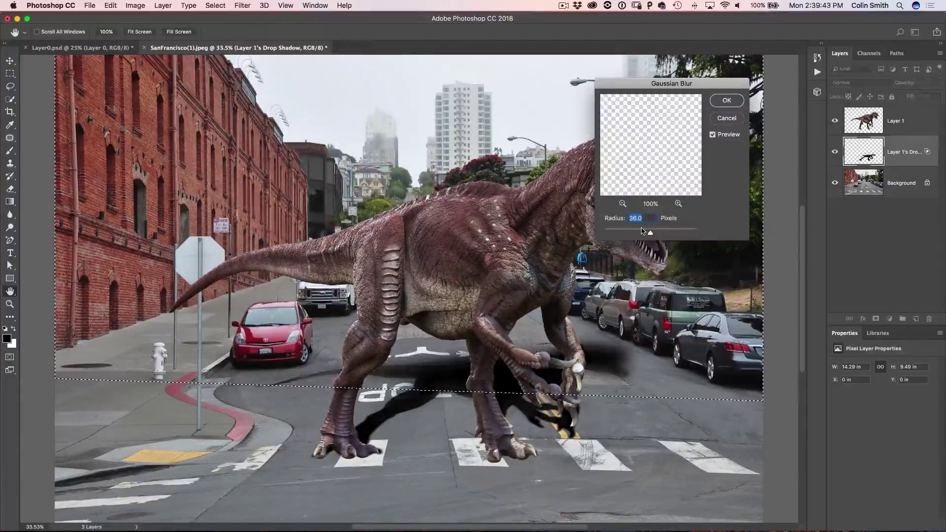
mouse_move(650, 233)
mouse_down()
mouse_move(610, 235)
mouse_move(634, 232)
mouse_up()
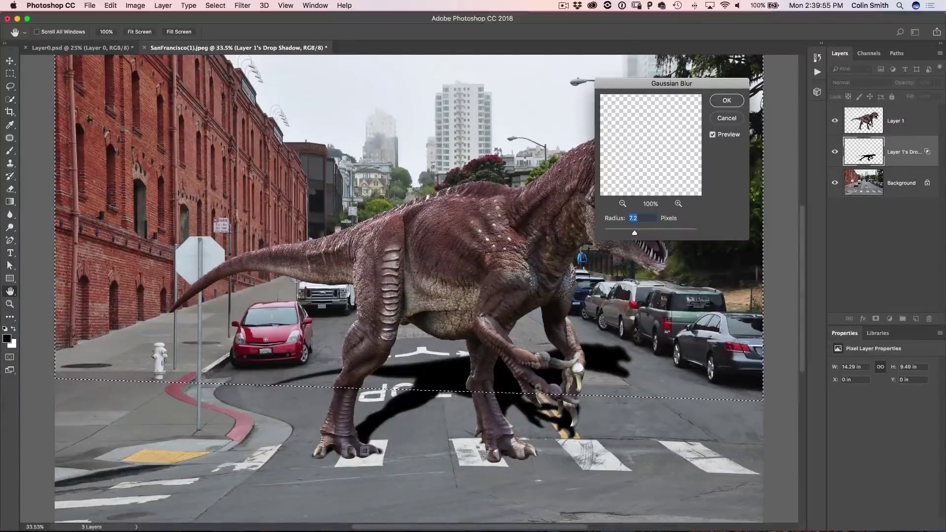
drag(635, 233, 646, 234)
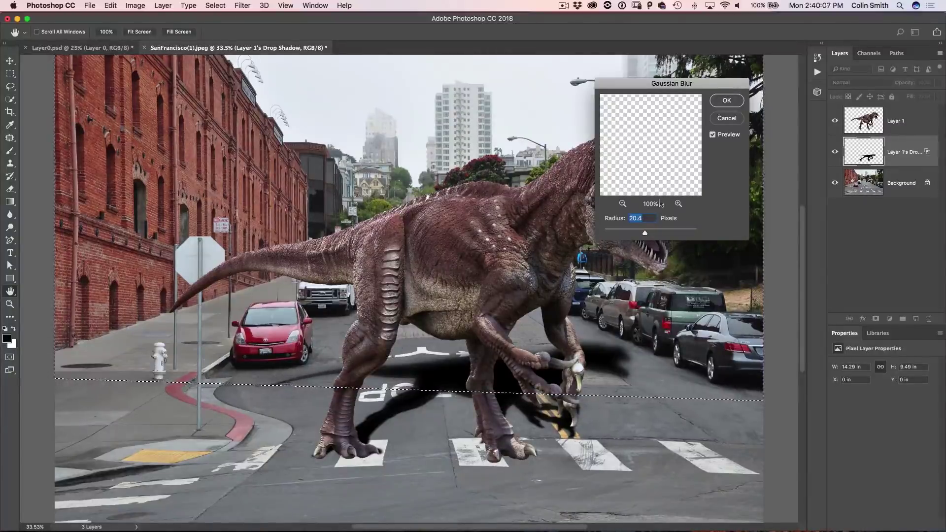
drag(645, 235, 645, 235)
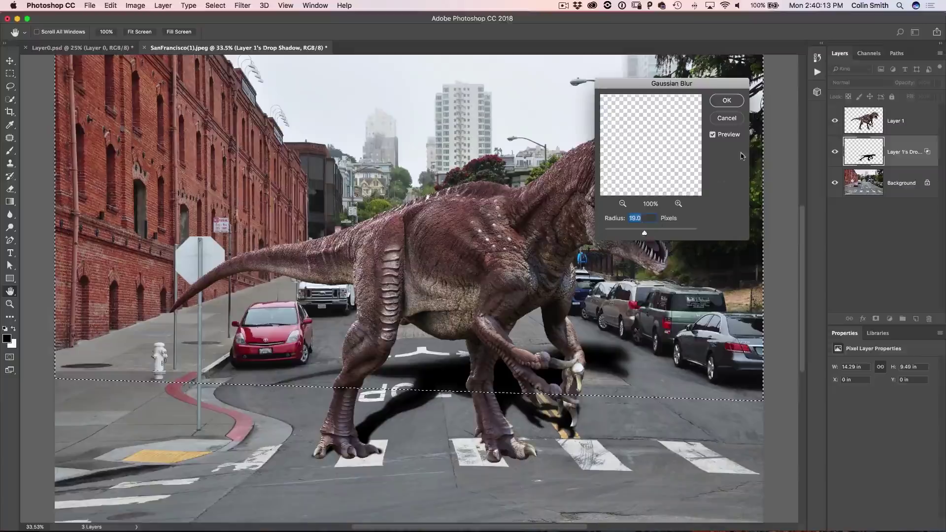
click(727, 100)
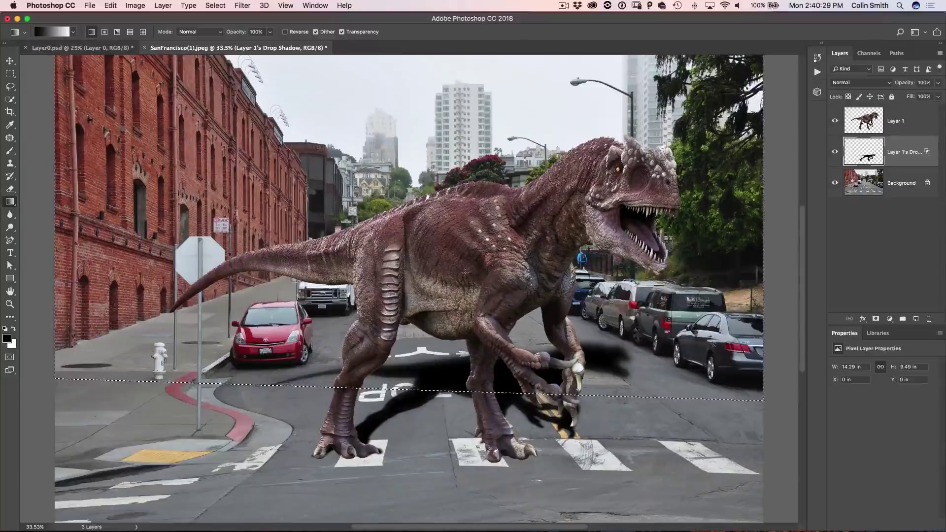
Fade the selected far part of the shadow using a soft 500 px eraser at 10% opacity
click(11, 190)
click(45, 187)
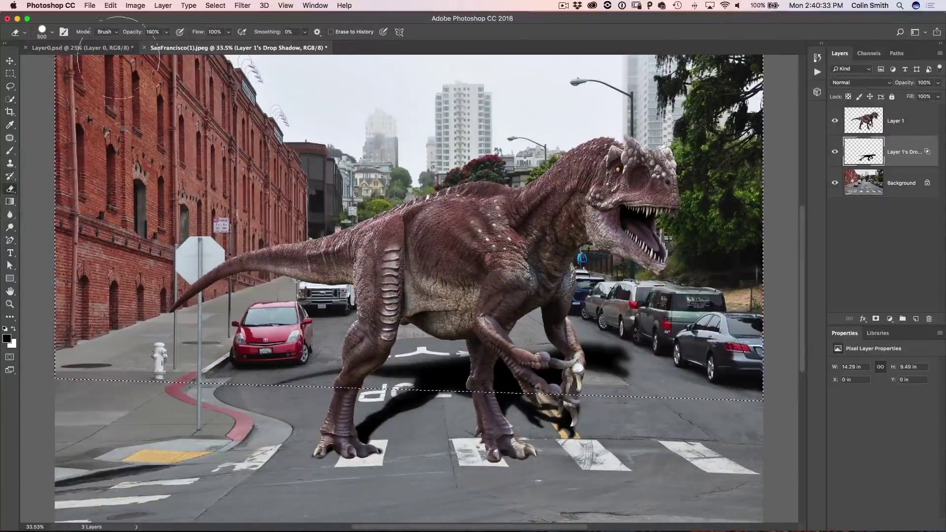
click(53, 33)
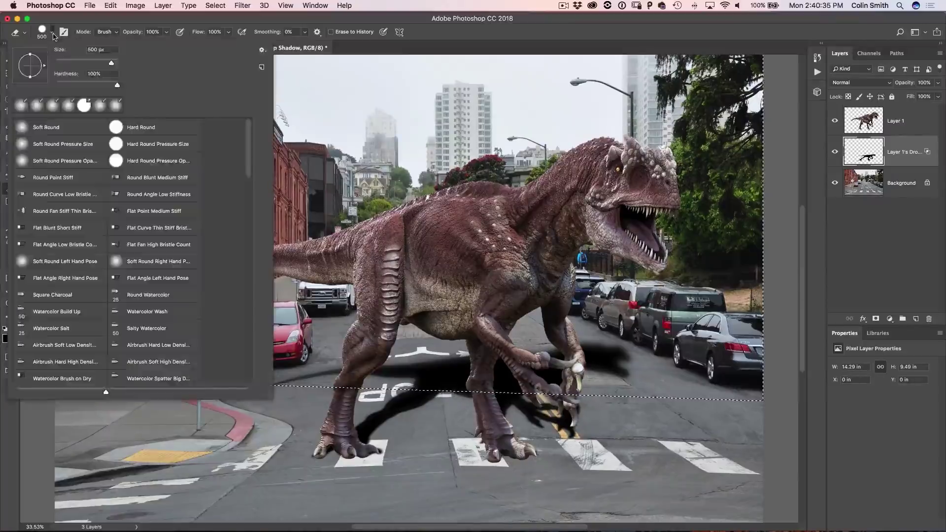
drag(118, 85, 48, 94)
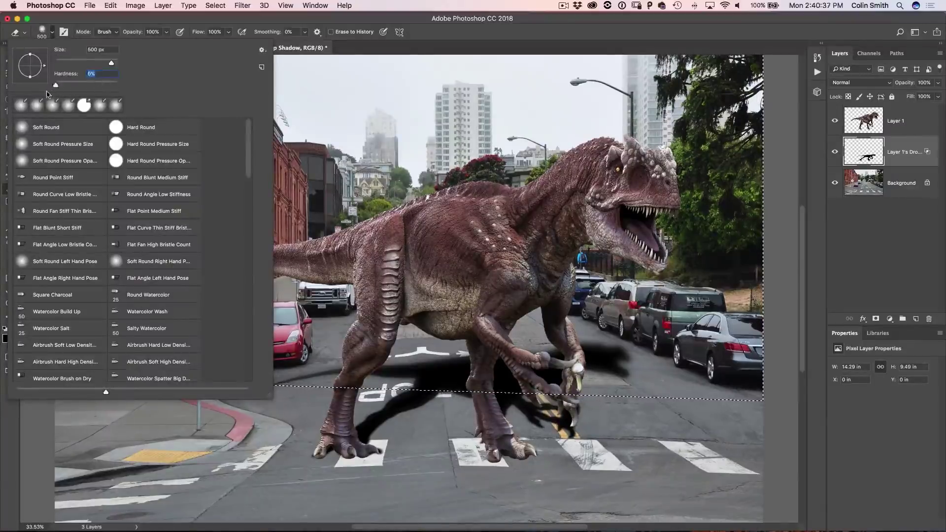
click(169, 20)
click(167, 33)
drag(166, 45, 127, 54)
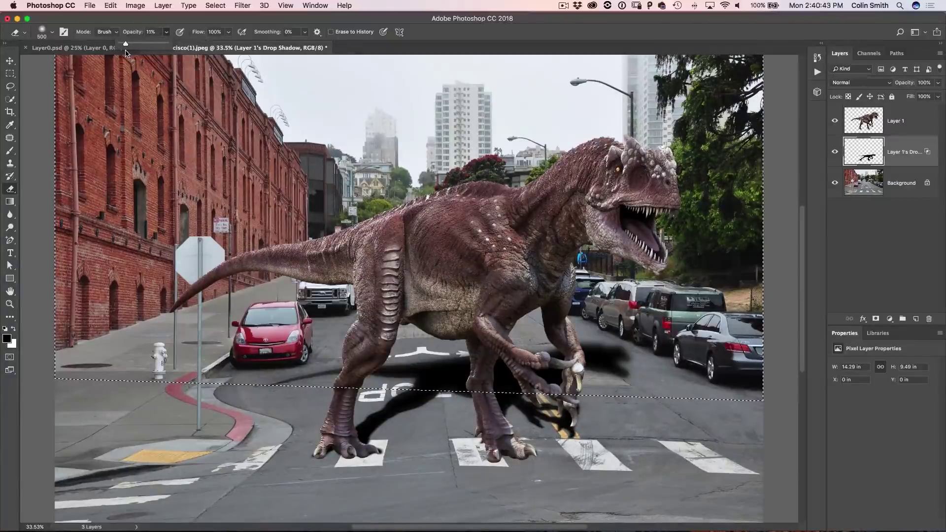
click(172, 24)
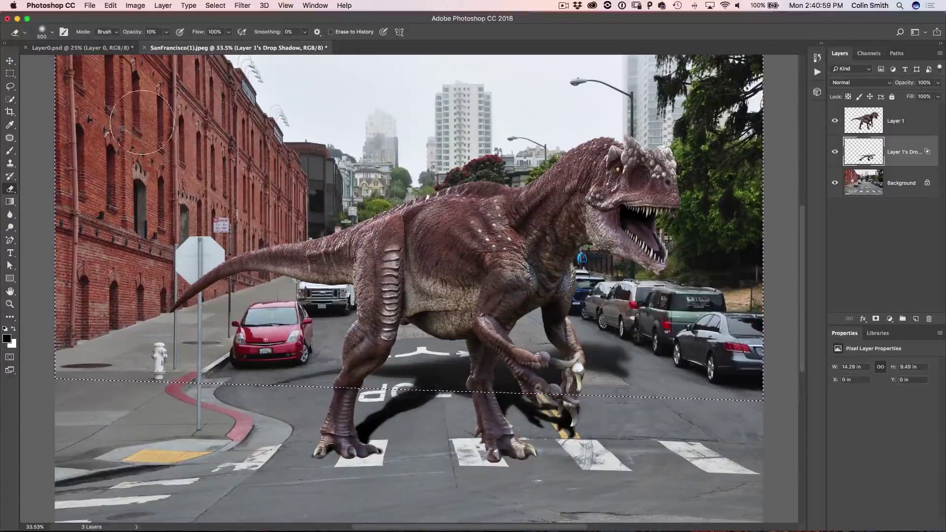
Deselect the far part of the shadow and set up the Blur tool with a 90 px brush at 50% strength
click(10, 75)
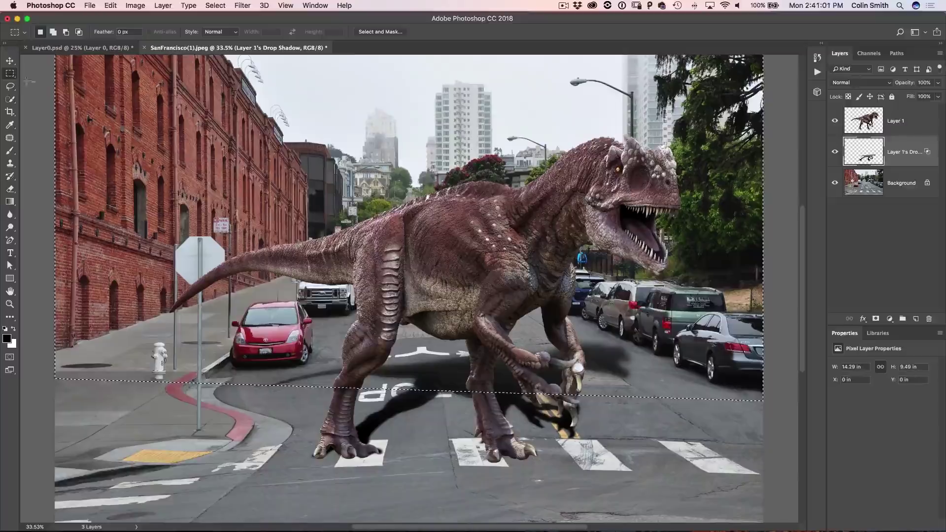
key(super+d)
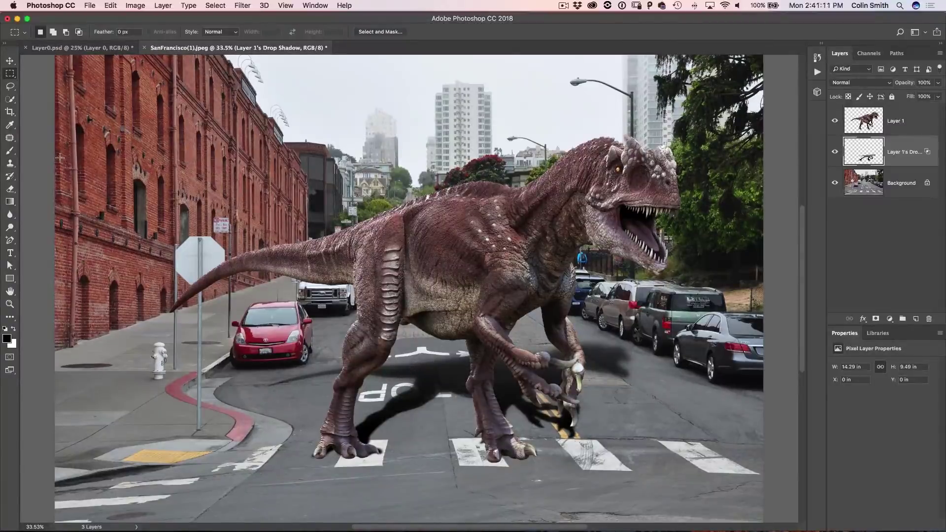
click(10, 214)
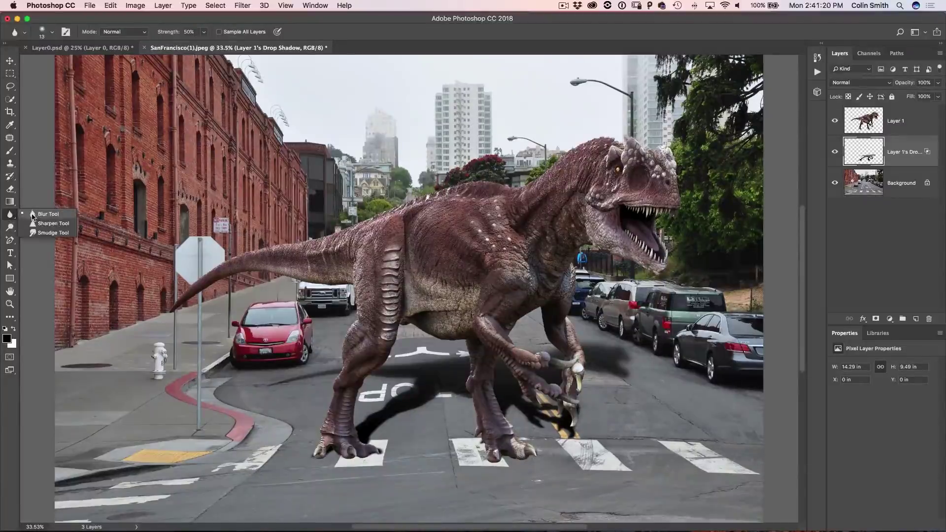
click(32, 216)
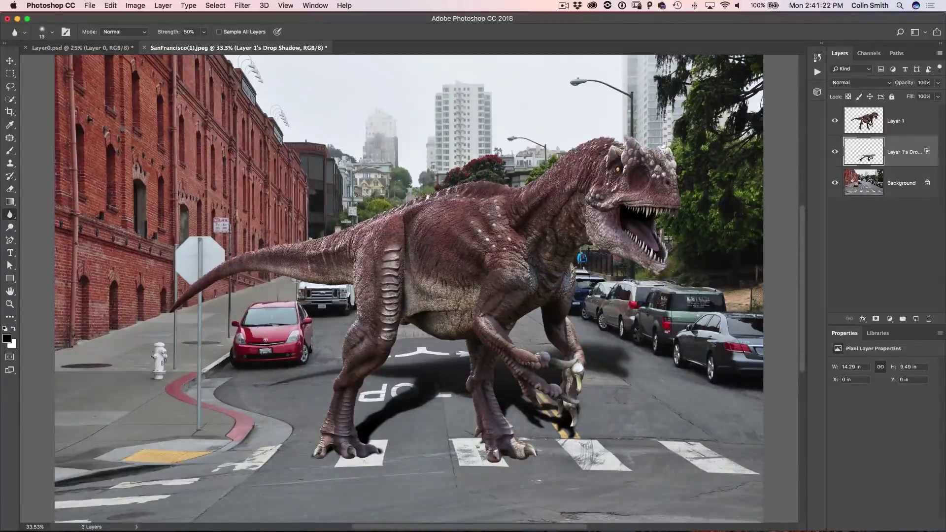
key(bracketright)
key(bracketright)
key(bracketright)
key(bracketright)
key(bracketright)
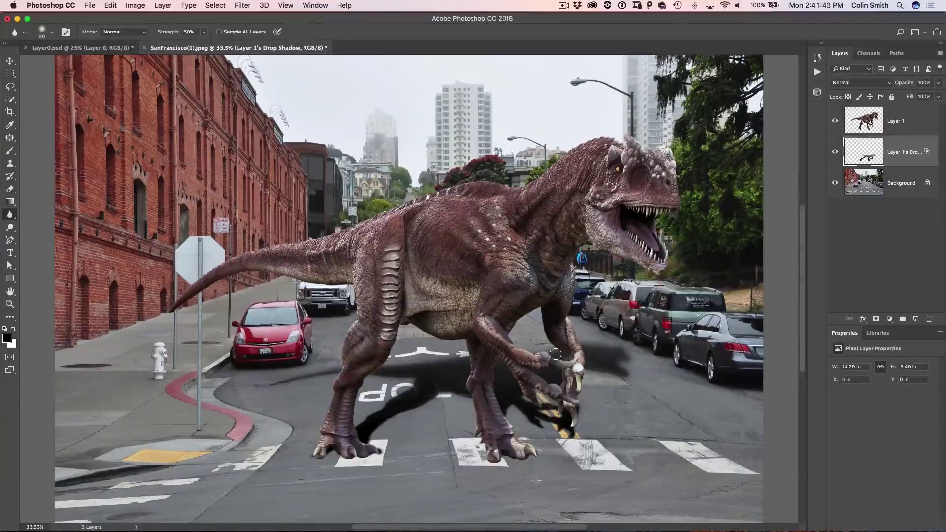
Add a white-filled layer between the drop shadow layer and the Background, and hide the dinosaur layer to inspect the shadow alone
click(10, 60)
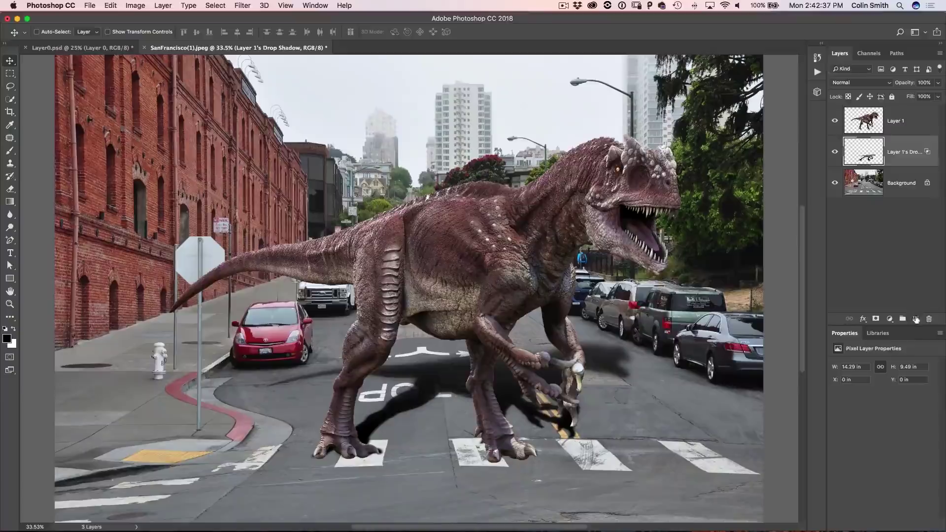
click(916, 319)
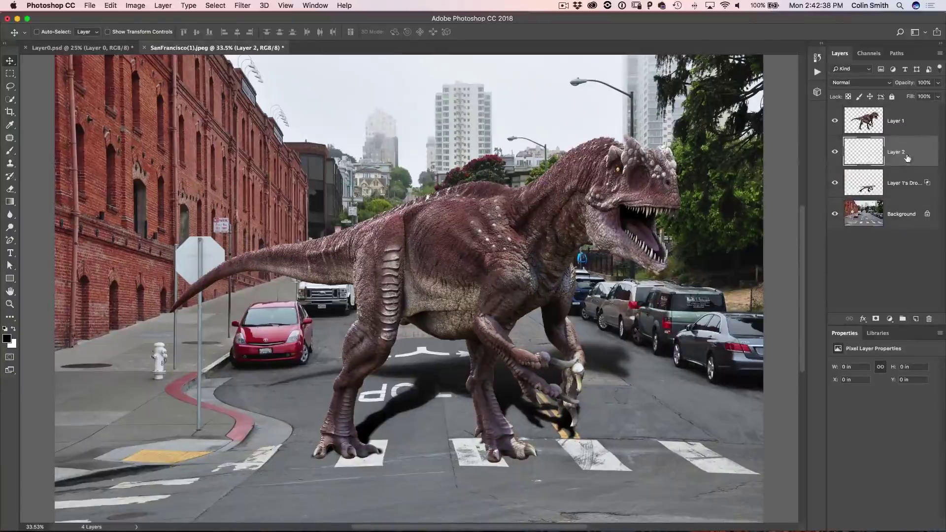
drag(908, 158, 909, 196)
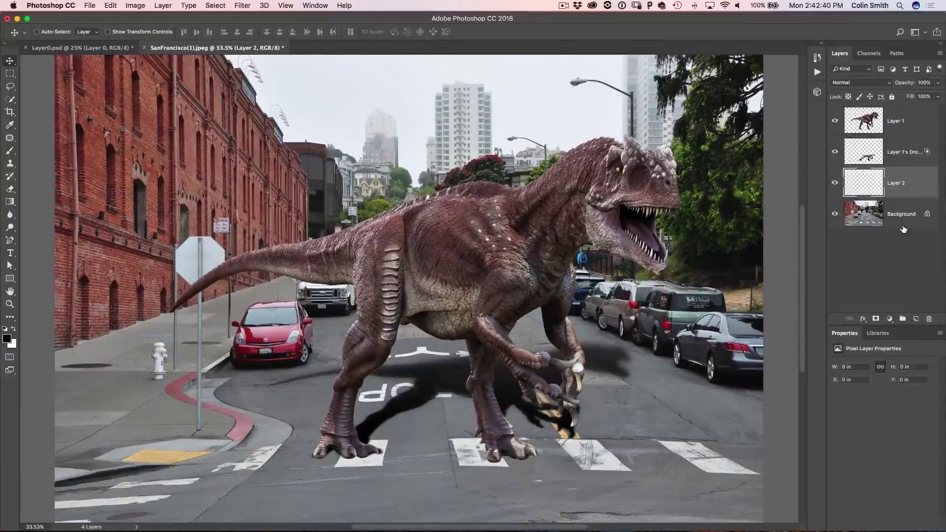
key(super+BackSpace)
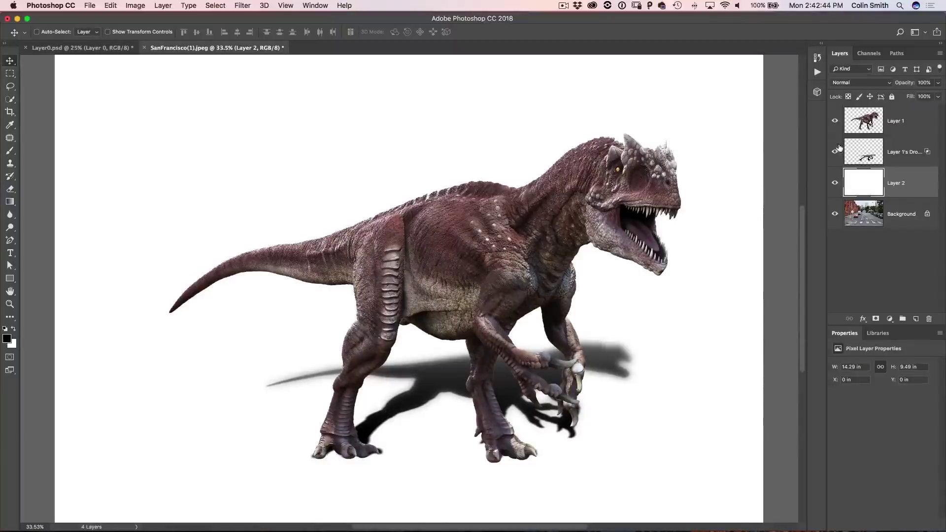
click(835, 122)
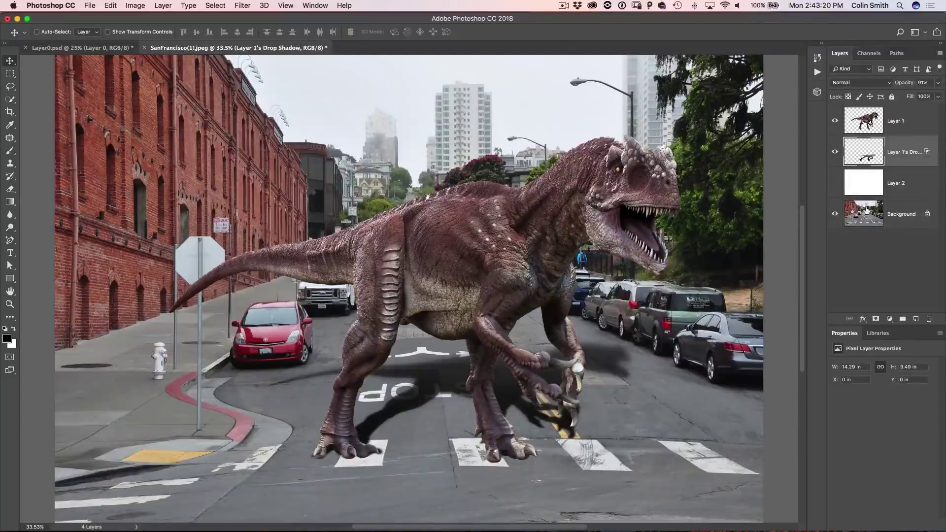
Start a Field Blur on the Background layer and set the blur of its central pin to 10 px
click(867, 209)
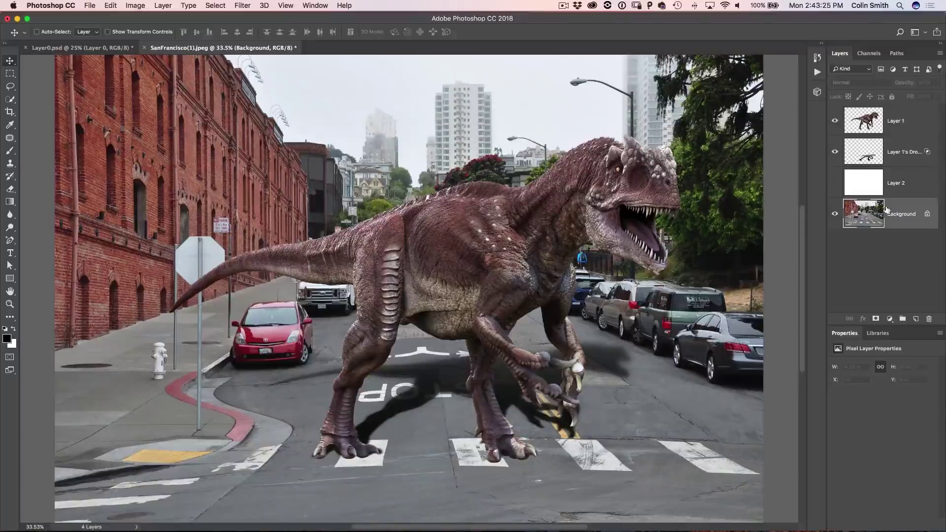
click(242, 4)
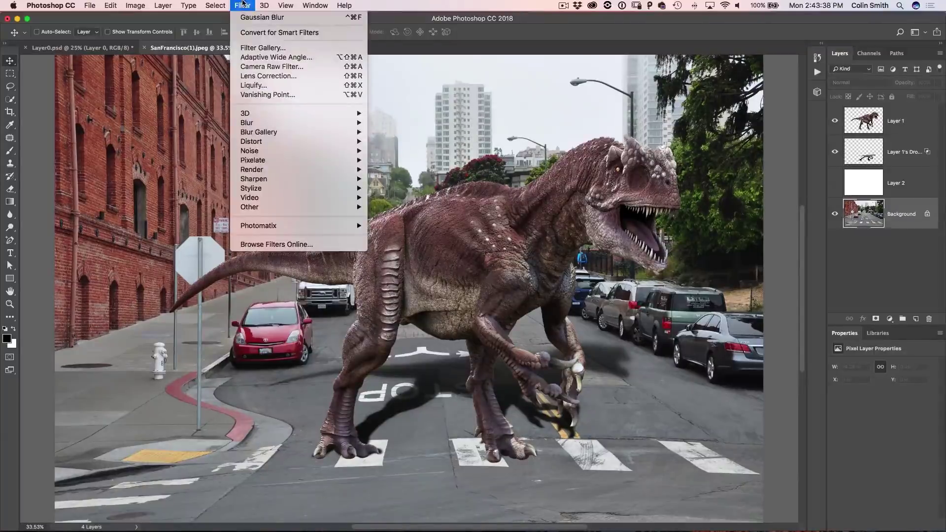
mouse_move(271, 132)
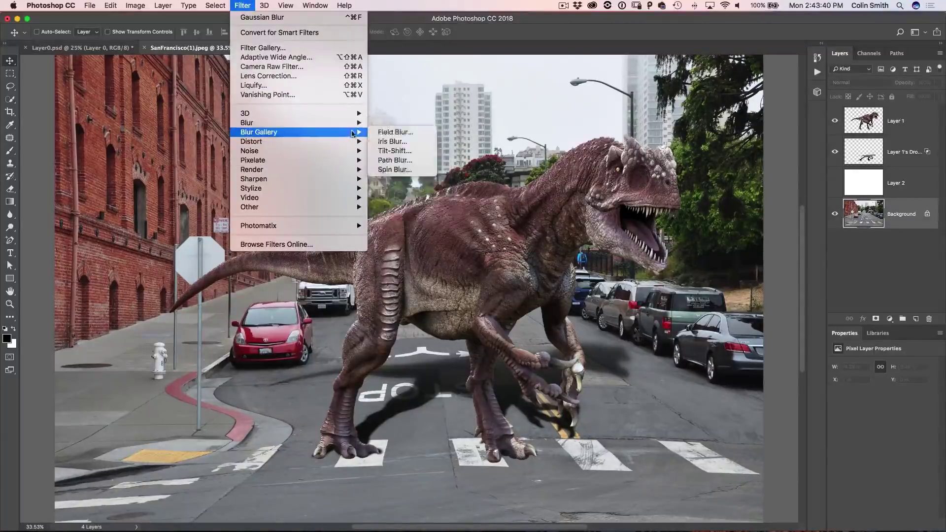
click(396, 133)
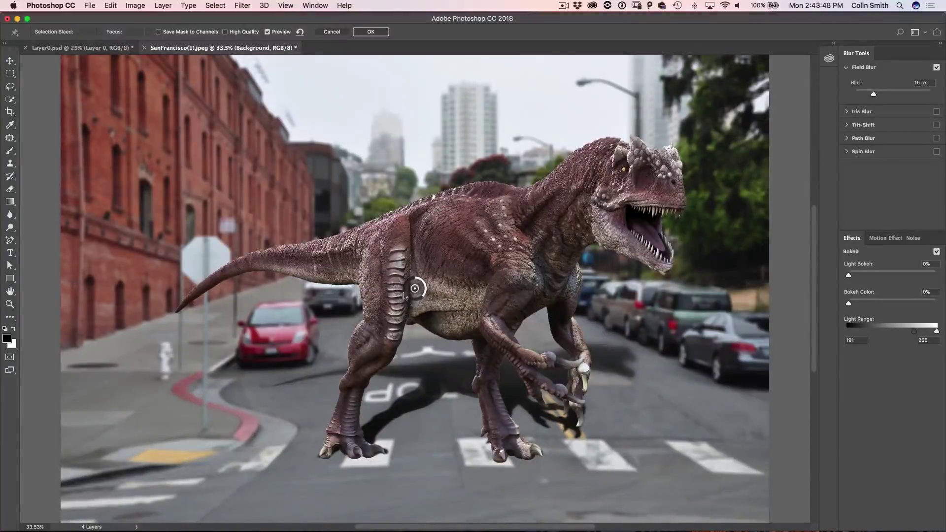
mouse_move(418, 302)
mouse_down()
mouse_move(409, 299)
mouse_move(423, 284)
mouse_up()
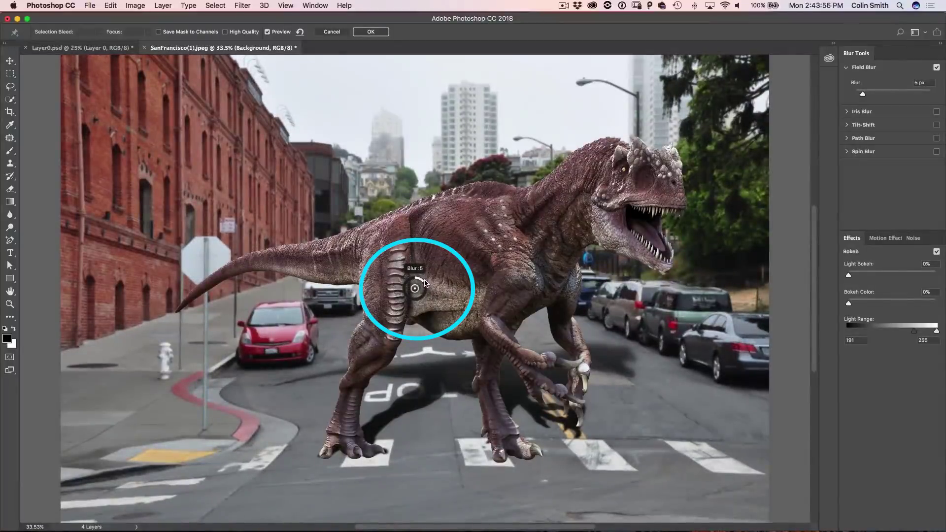
drag(424, 282, 423, 283)
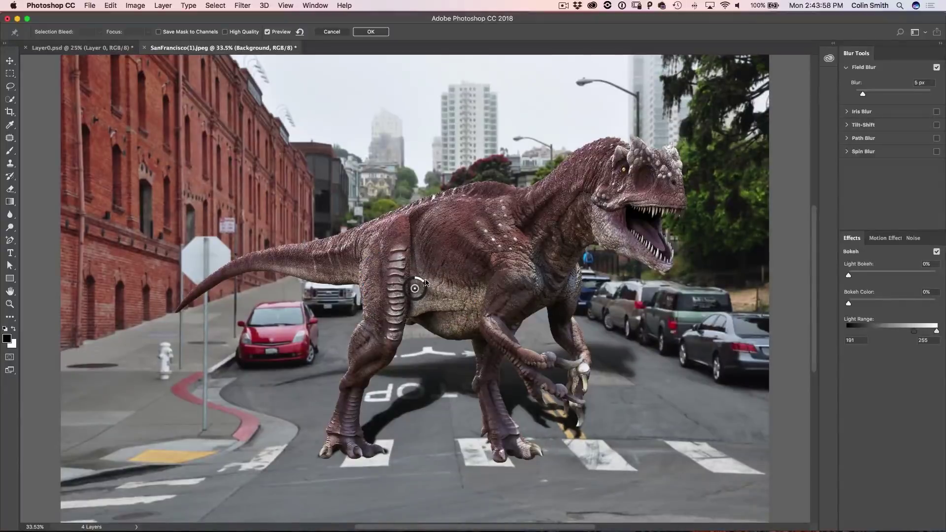
drag(425, 286, 425, 291)
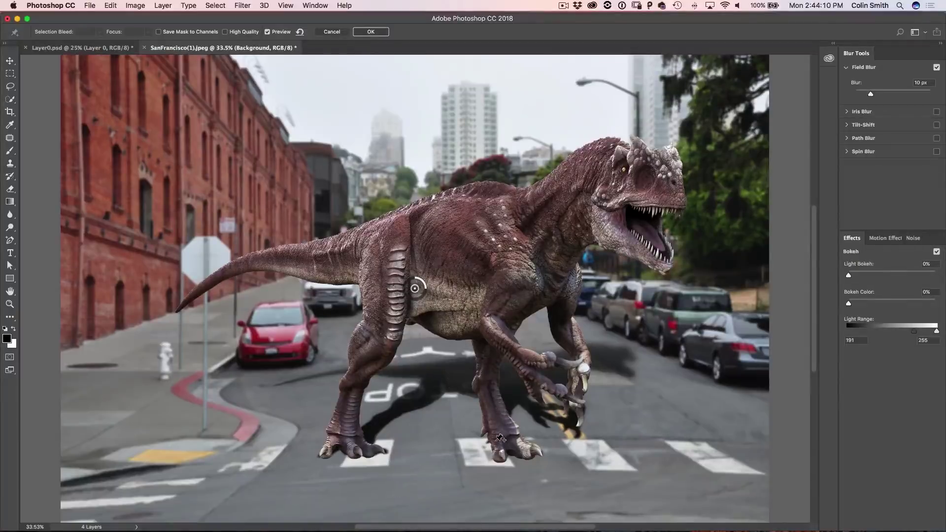
Add a second Field Blur pin on the crosswalk between the dinosaur's feet with 0 px blur, and apply the filter
click(413, 447)
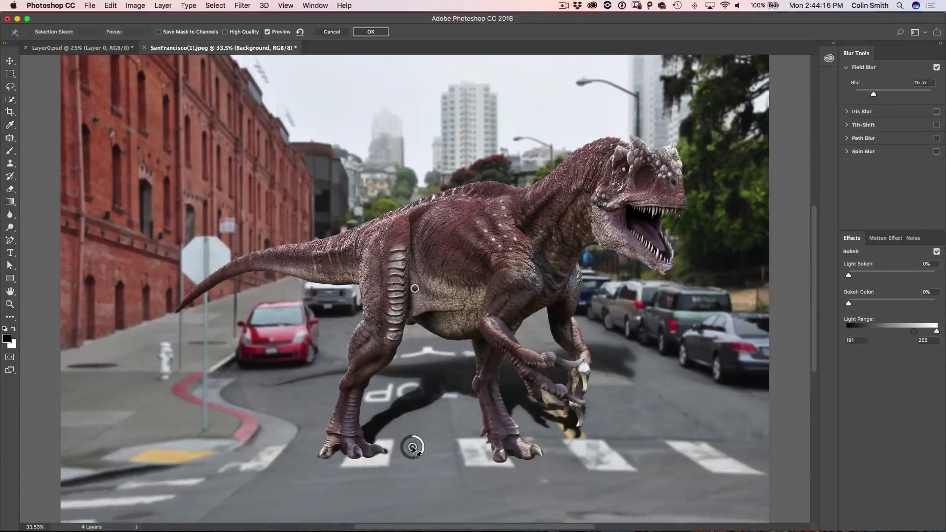
super+click(413, 447)
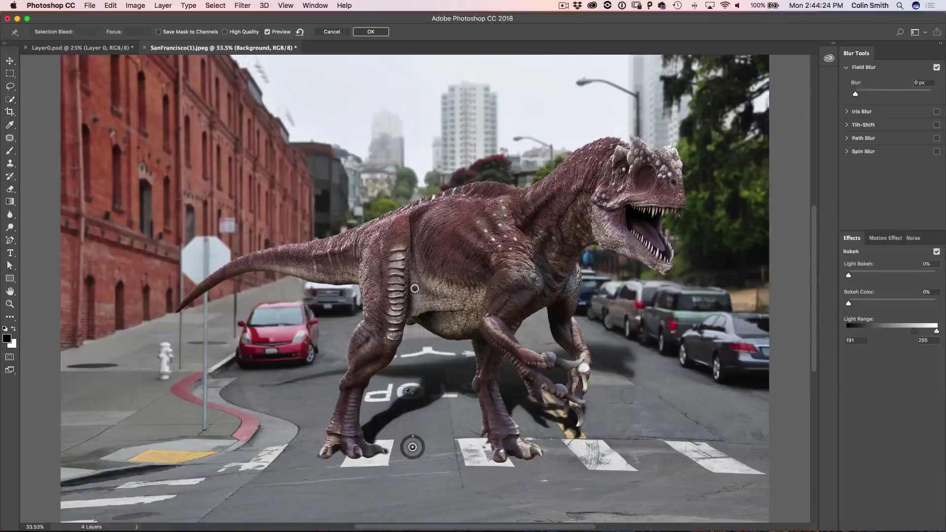
click(372, 31)
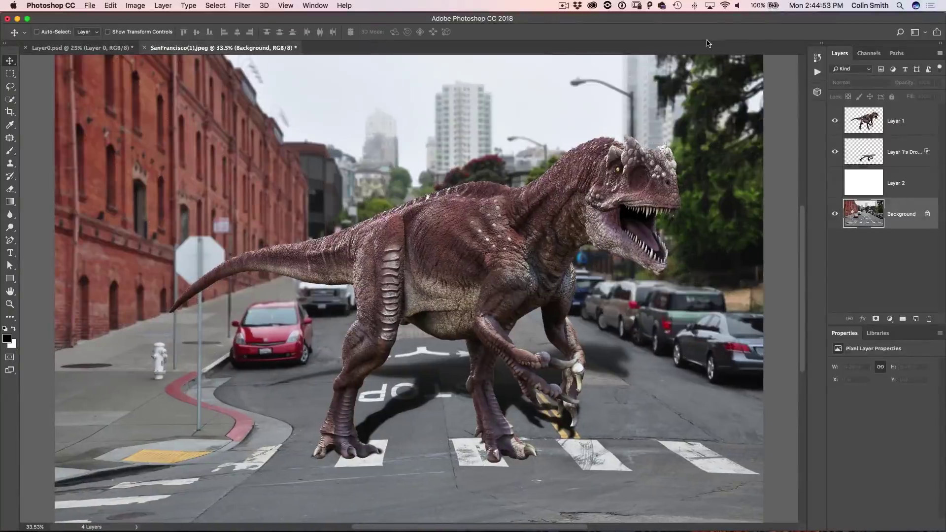